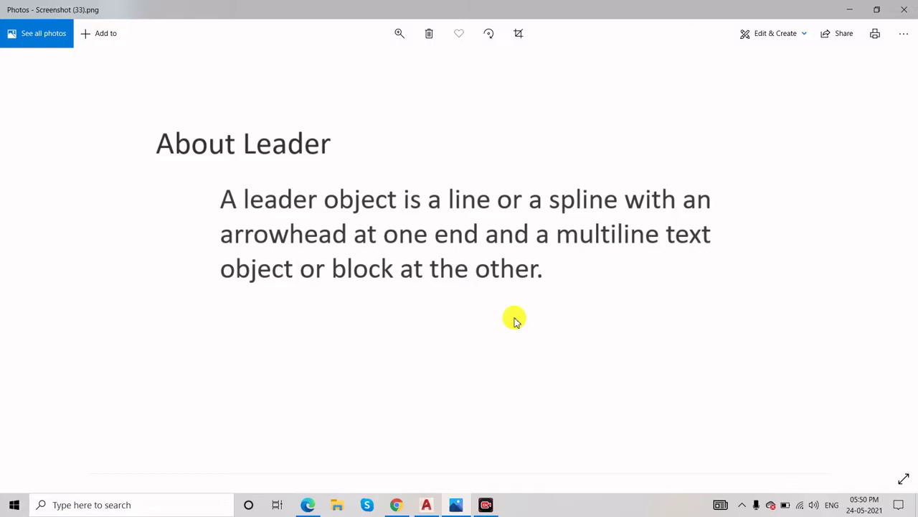
Examine the picture of leader parts, then open PDF.pdf in Edge and study the leader notes on the cross section.
{"action": "key", "text": "Left"}
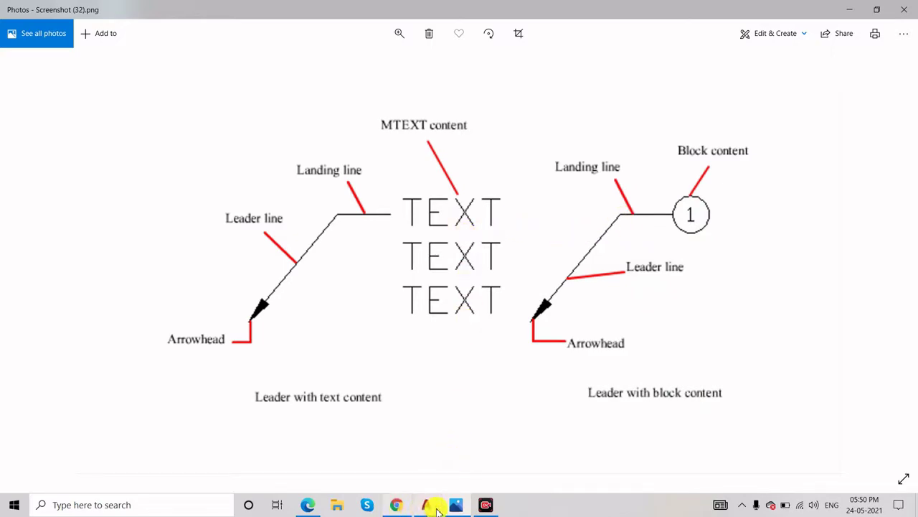
{"action": "mouse_move", "coordinate": [418, 510]}
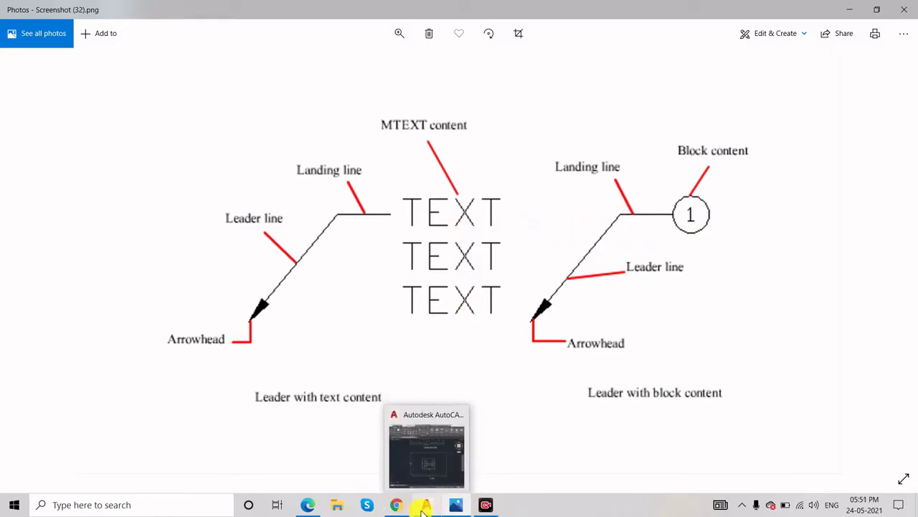
{"action": "left_click", "coordinate": [314, 508]}
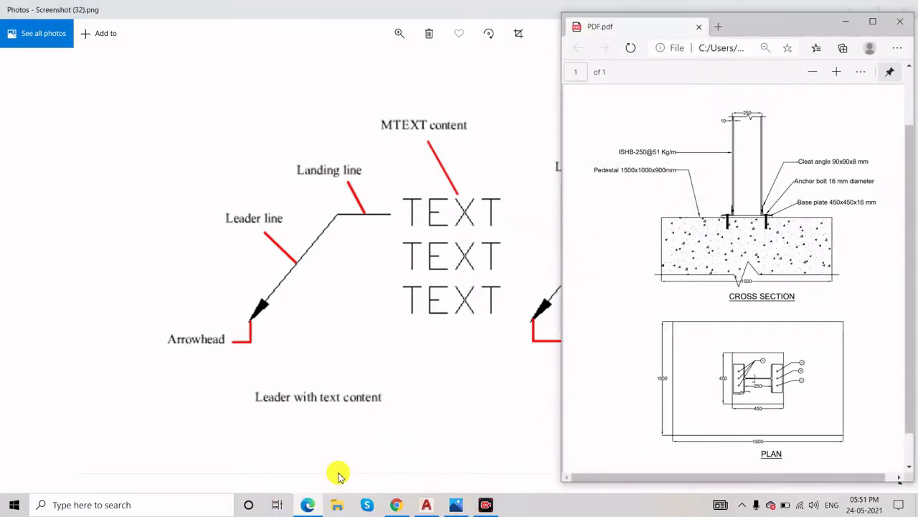
{"action": "left_click", "coordinate": [873, 23]}
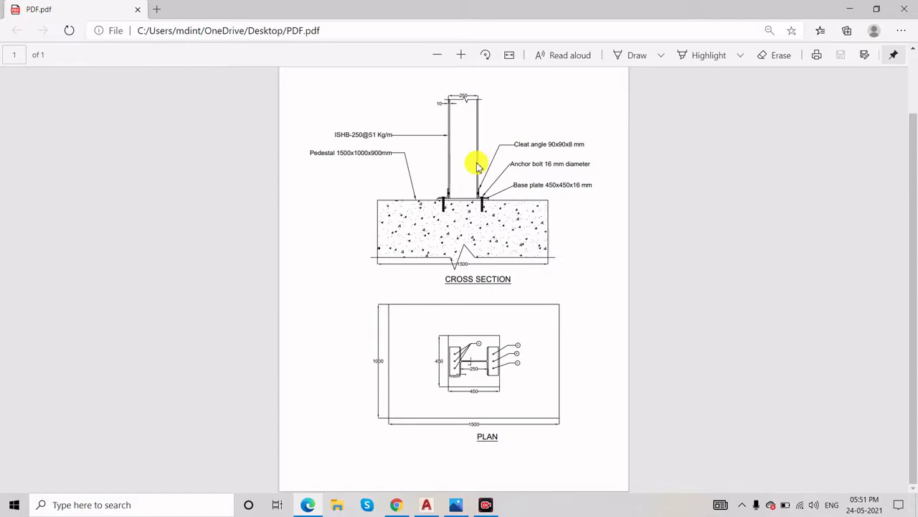
{"action": "scroll", "coordinate": [481, 161], "scroll_direction": "up", "scroll_amount": 3, "text": "ctrl"}
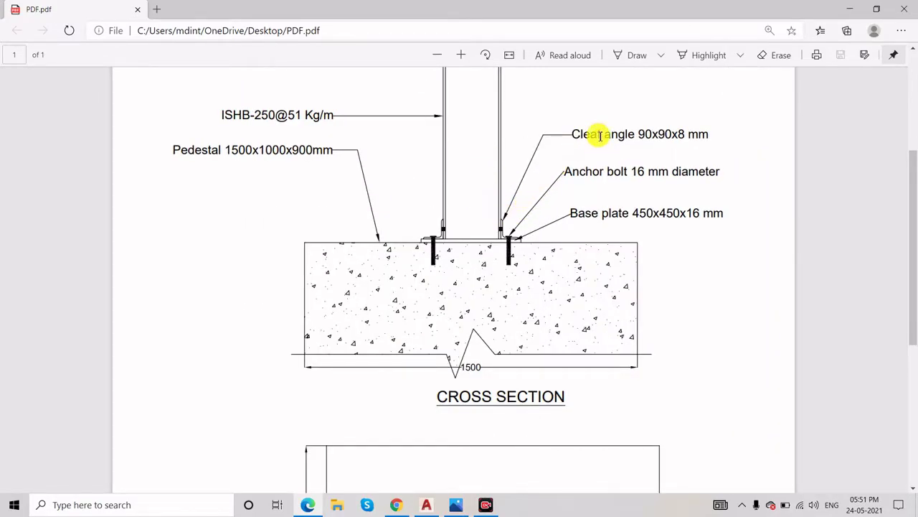
{"action": "scroll", "coordinate": [600, 129], "scroll_direction": "up", "scroll_amount": 1}
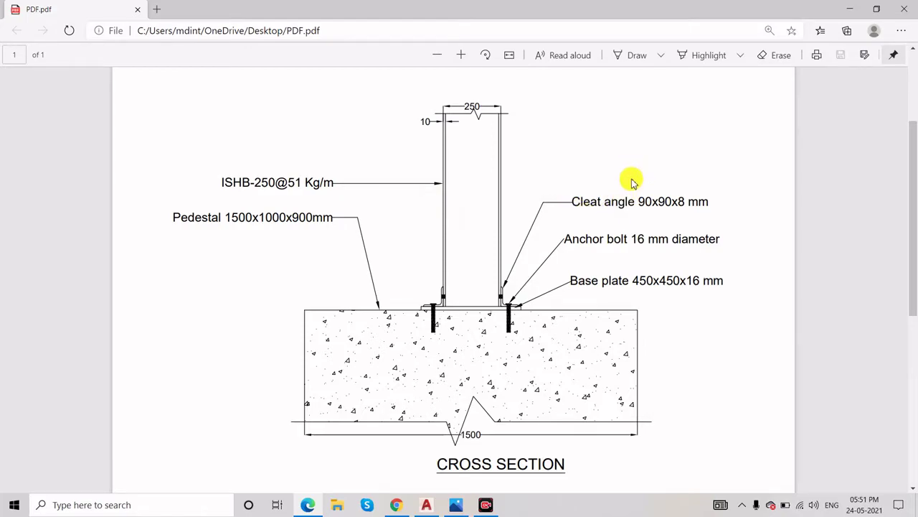
{"action": "scroll", "coordinate": [604, 198], "scroll_direction": "down", "scroll_amount": 1}
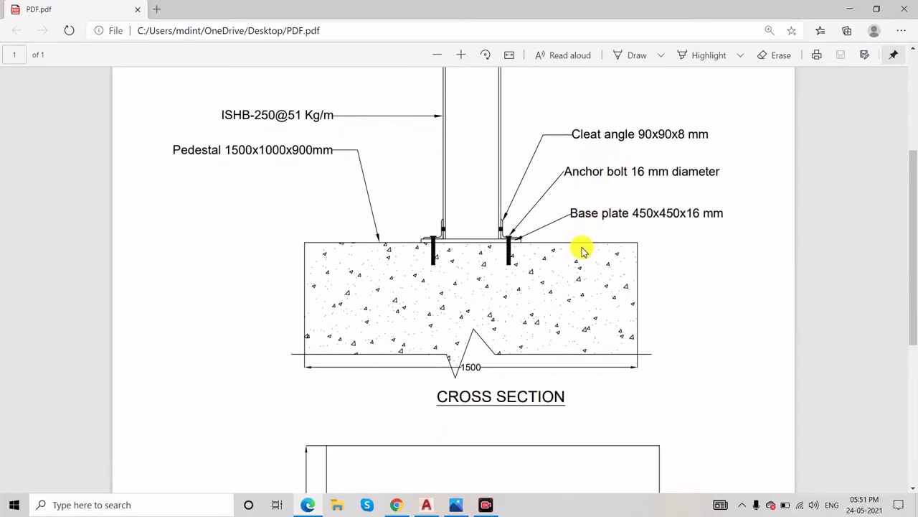
{"action": "scroll", "coordinate": [585, 195], "scroll_direction": "up", "scroll_amount": 1}
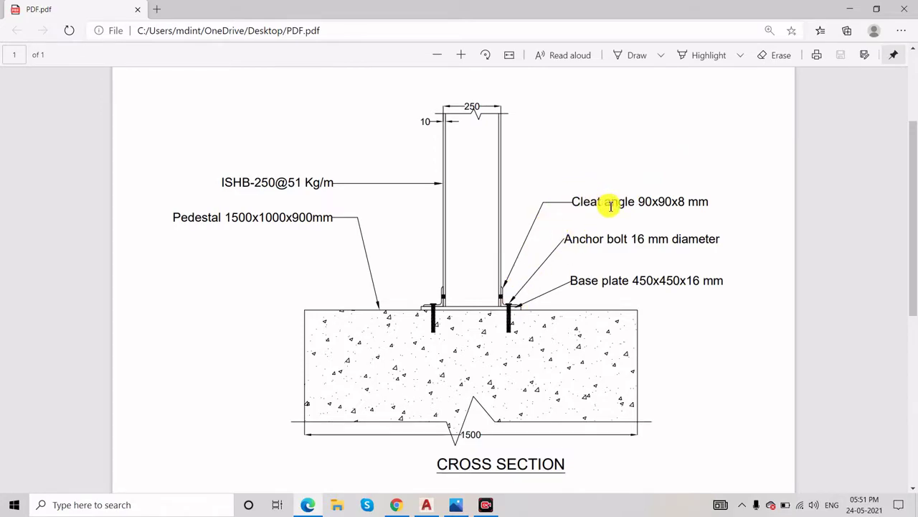
Examine the lettered circle leaders around the bolts in the PDF's plan and review the cross section's text leaders again.
{"action": "scroll", "coordinate": [592, 230], "scroll_direction": "down", "scroll_amount": 5}
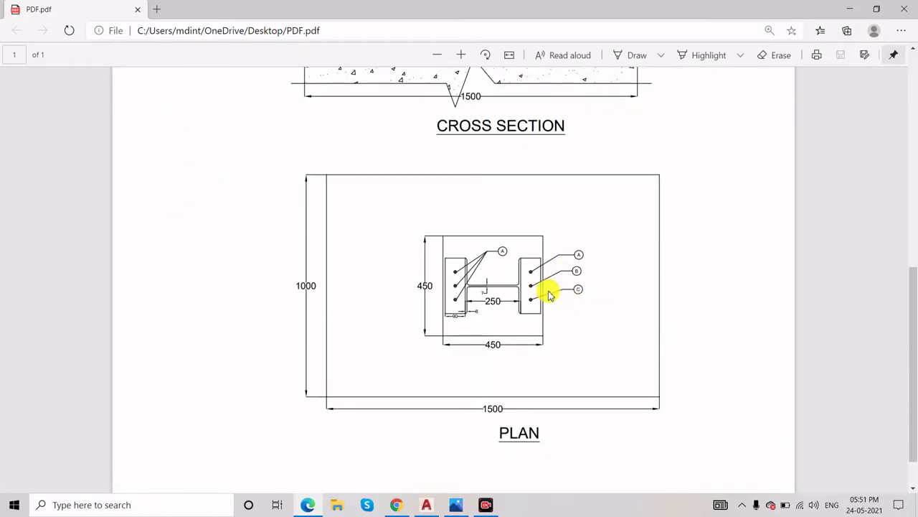
{"action": "scroll", "coordinate": [550, 293], "scroll_direction": "up", "scroll_amount": 2, "text": "ctrl"}
{"action": "scroll", "coordinate": [582, 279], "scroll_direction": "up", "scroll_amount": 1, "text": "ctrl"}
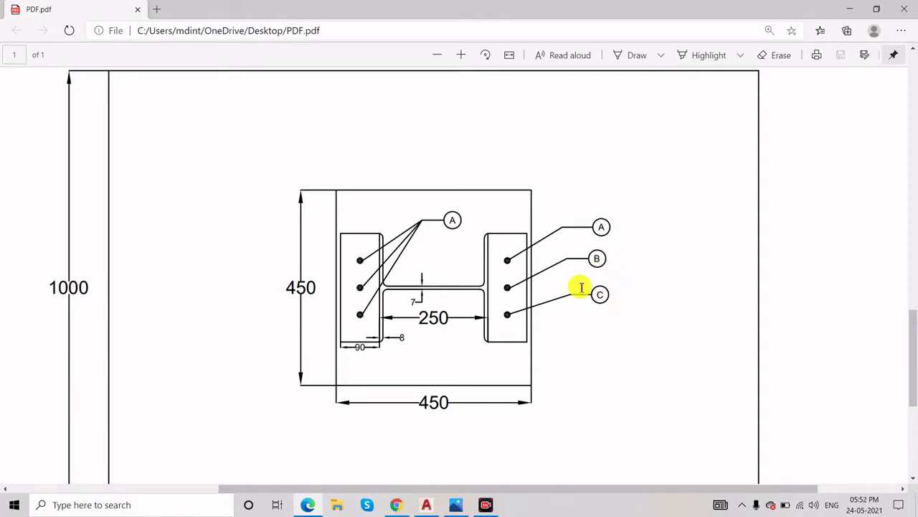
{"action": "scroll", "coordinate": [588, 293], "scroll_direction": "up", "scroll_amount": 1}
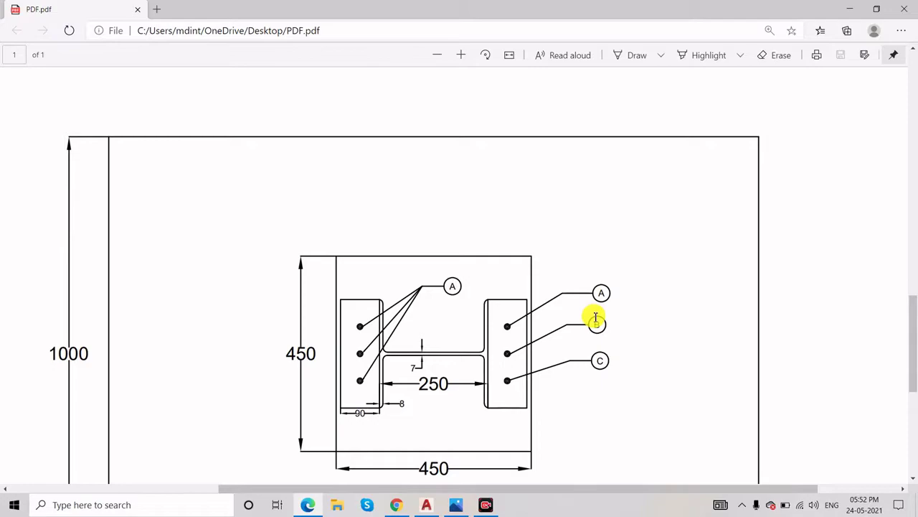
{"action": "scroll", "coordinate": [596, 318], "scroll_direction": "up", "scroll_amount": 9}
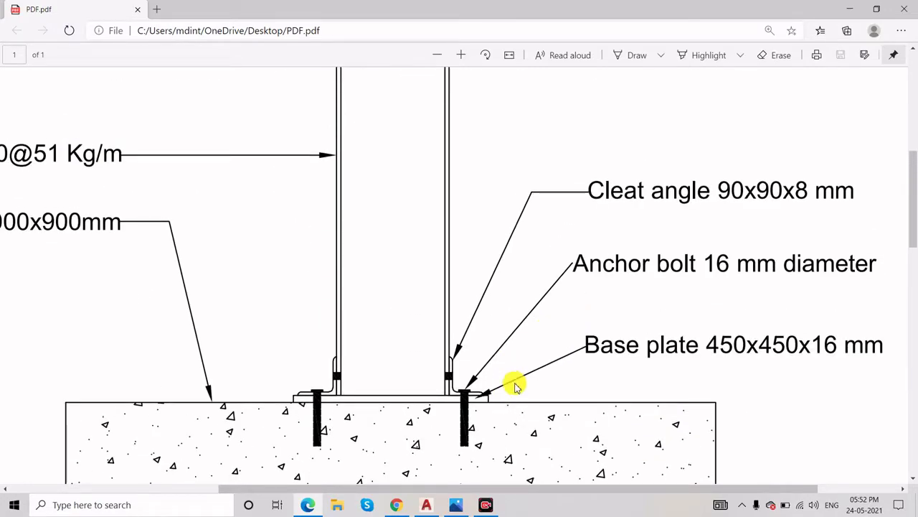
{"action": "scroll", "coordinate": [480, 363], "scroll_direction": "down", "scroll_amount": 3, "text": "ctrl"}
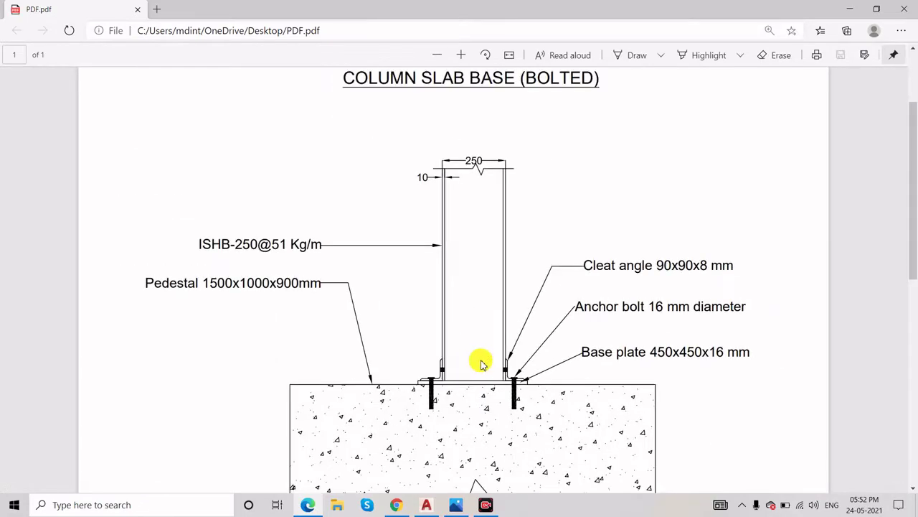
{"action": "scroll", "coordinate": [558, 331], "scroll_direction": "down", "scroll_amount": 1, "text": "ctrl"}
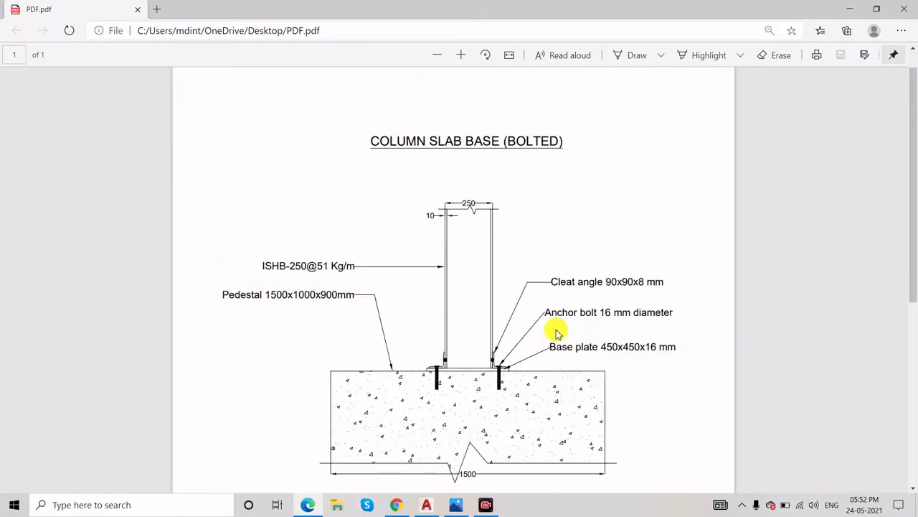
{"action": "scroll", "coordinate": [545, 306], "scroll_direction": "down", "scroll_amount": 1}
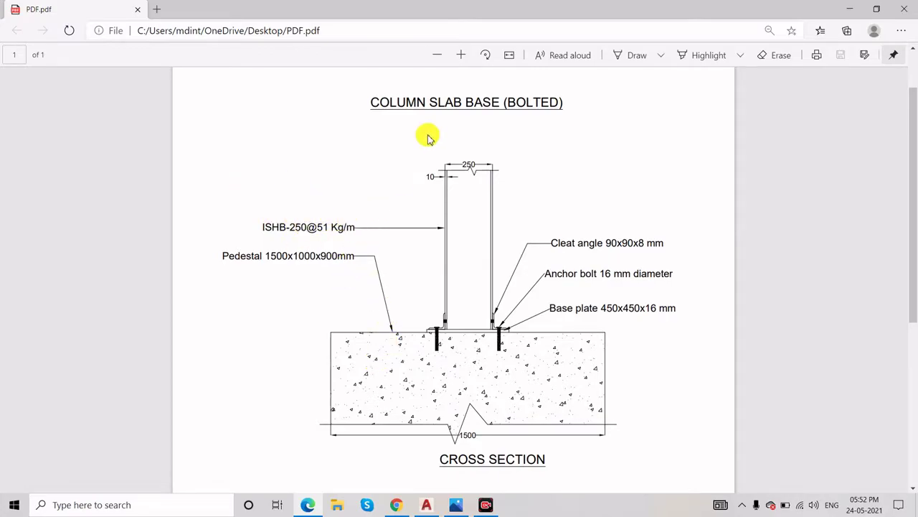
Switch to the COLUMN BASE CONNECTION drawing in AutoCAD, compare it with the reduced PDF window, and maximize AutoCAD.
{"action": "left_click", "coordinate": [881, 9]}
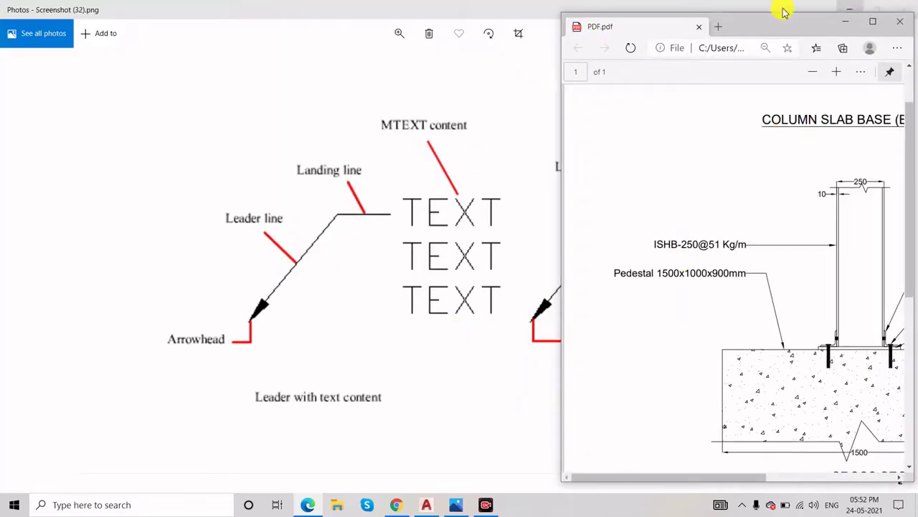
{"action": "left_click", "coordinate": [426, 505]}
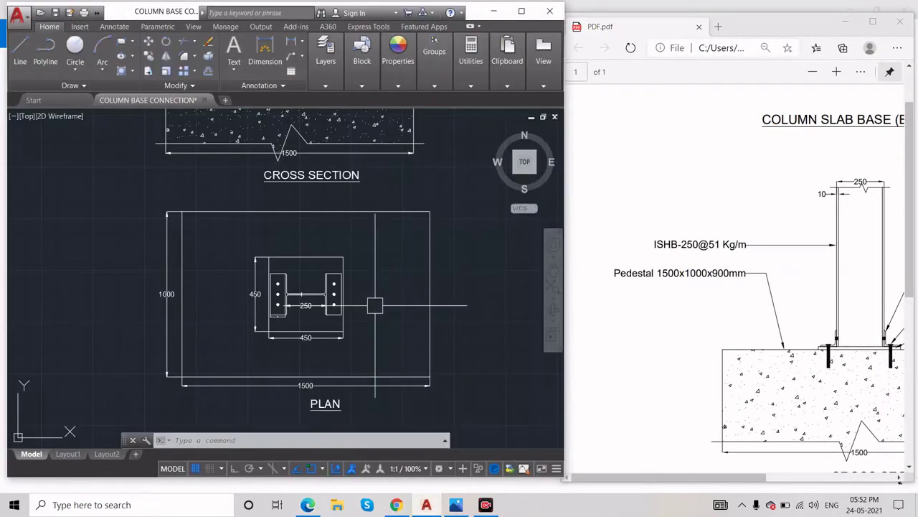
{"action": "scroll", "coordinate": [358, 298], "scroll_direction": "down", "scroll_amount": 3}
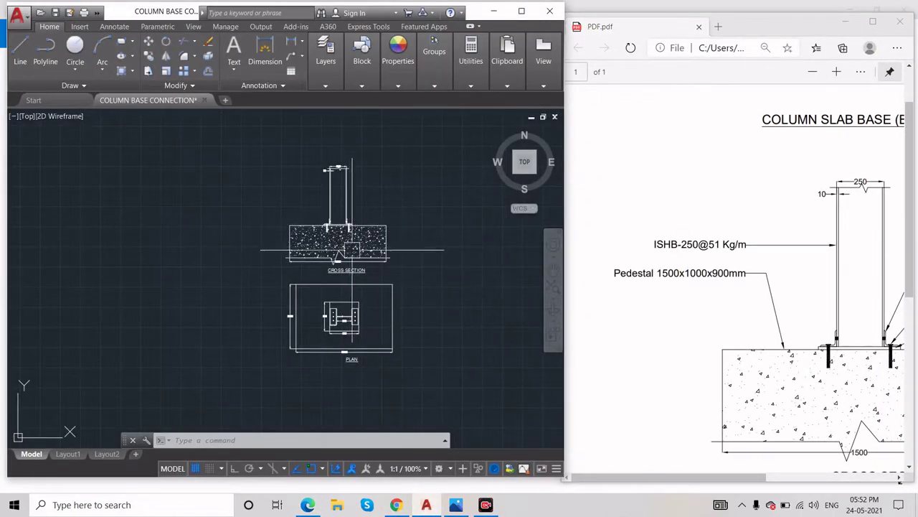
{"action": "scroll", "coordinate": [750, 273], "scroll_direction": "down", "scroll_amount": 2}
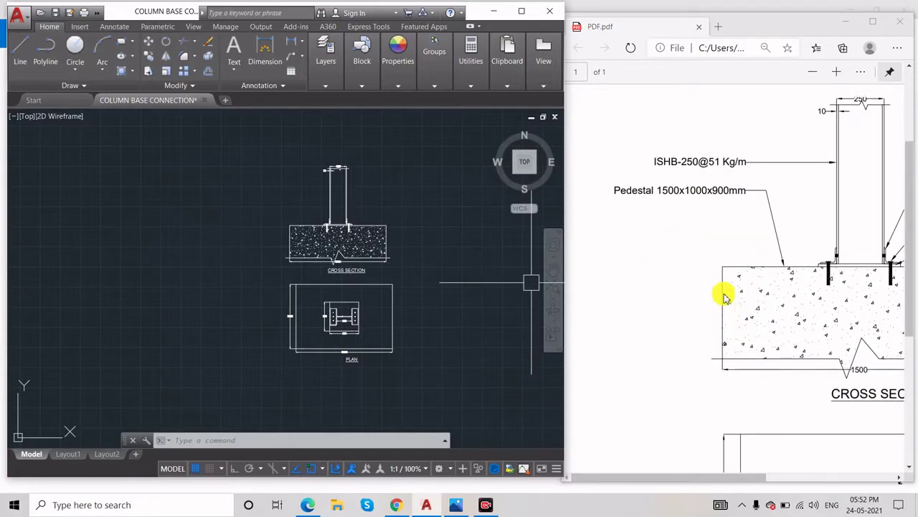
{"action": "scroll", "coordinate": [691, 373], "scroll_direction": "down", "scroll_amount": 3, "text": "ctrl"}
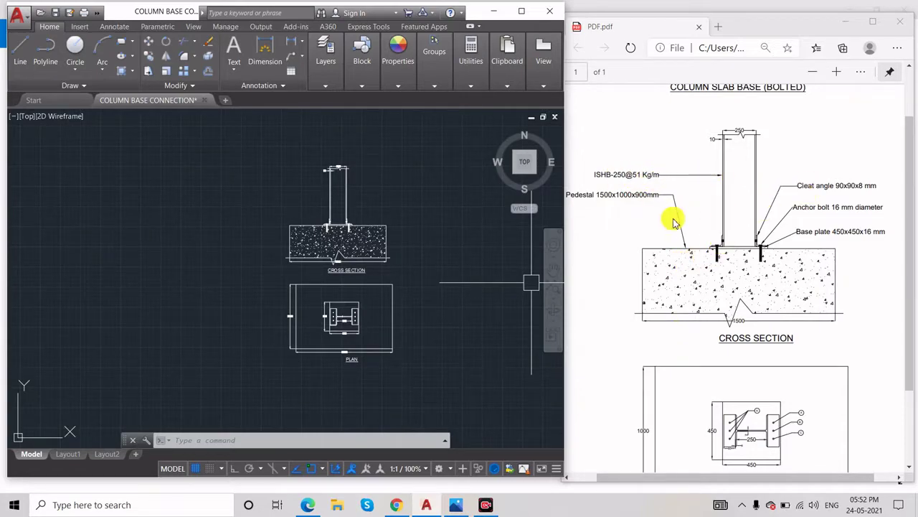
{"action": "left_click", "coordinate": [529, 12]}
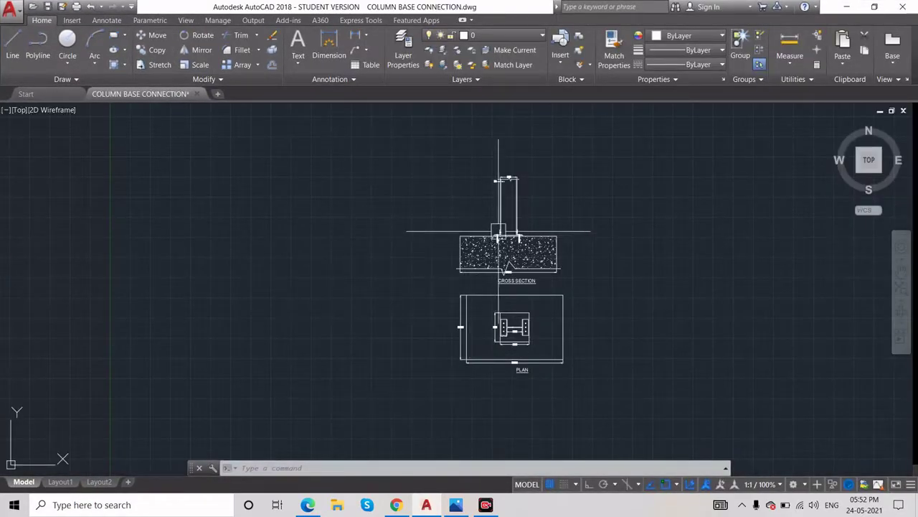
Review the MLD command alias and the available multileader tools without starting any of them.
{"action": "scroll", "coordinate": [492, 232], "scroll_direction": "up", "scroll_amount": 5}
{"action": "scroll", "coordinate": [551, 194], "scroll_direction": "up", "scroll_amount": 2}
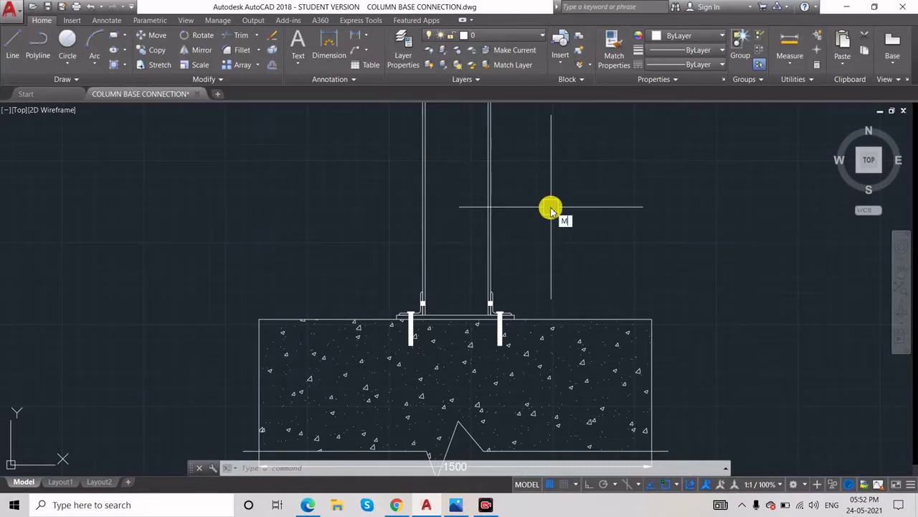
{"action": "type", "text": "LD"}
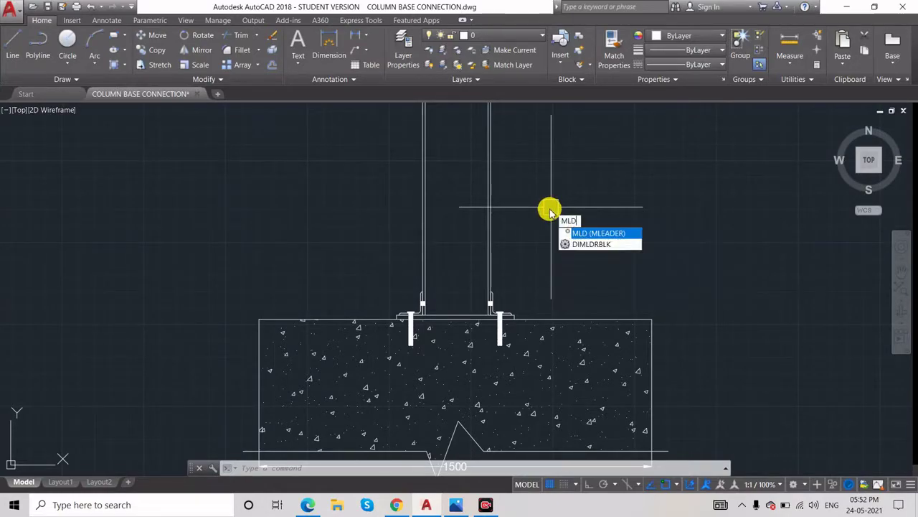
{"action": "key", "text": "Escape"}
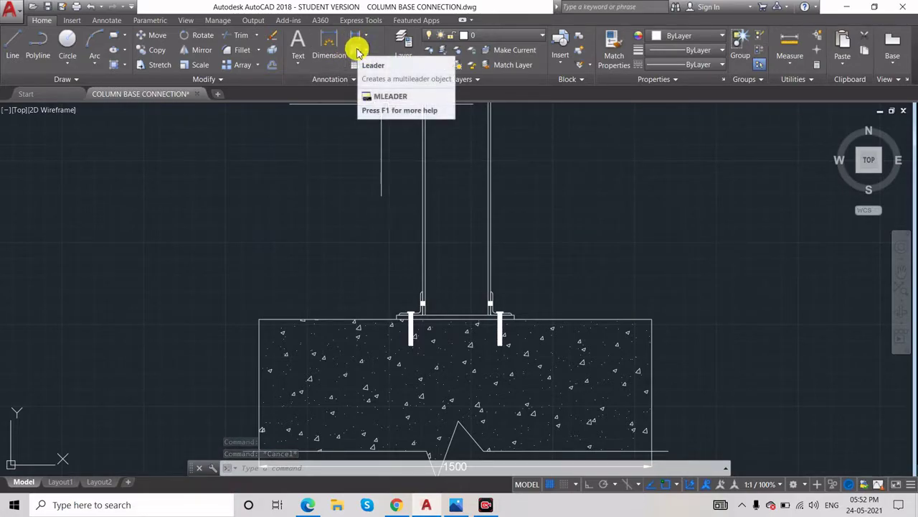
{"action": "left_click", "coordinate": [366, 52]}
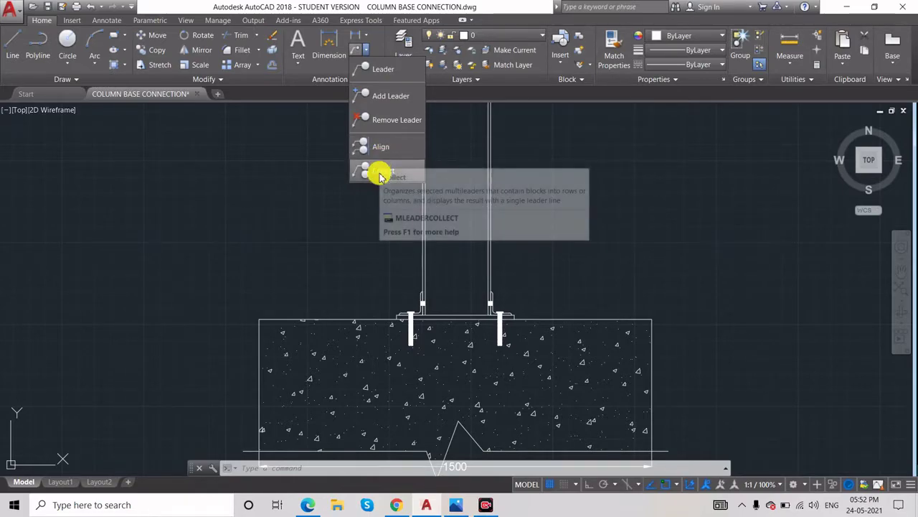
{"action": "left_click", "coordinate": [293, 158]}
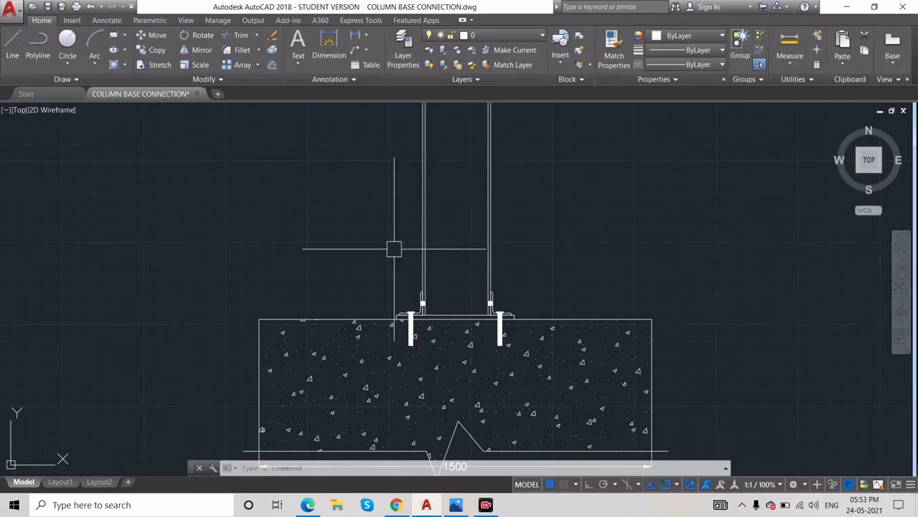
Add a multileader from the column's outer left flange edge in the cross section, with the text "ISHB-500@ 55kg/m".
{"action": "type", "text": "LD"}
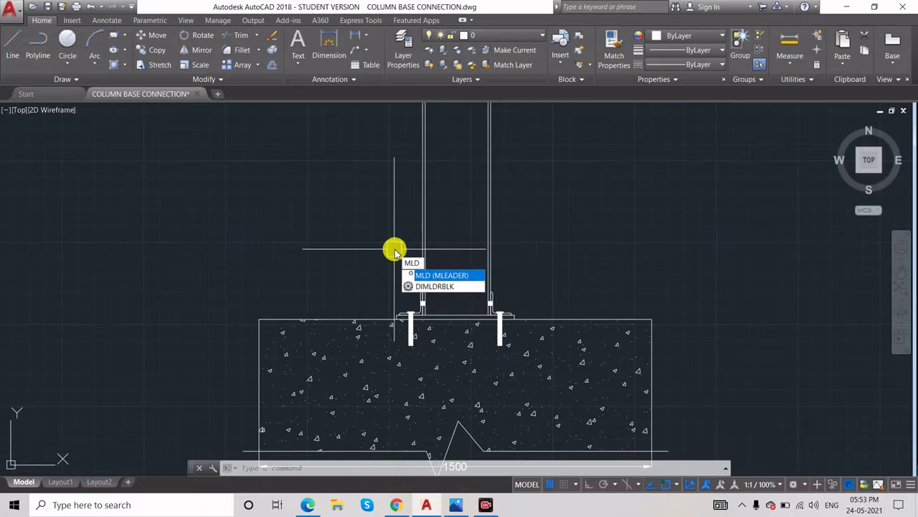
{"action": "key", "text": "Return"}
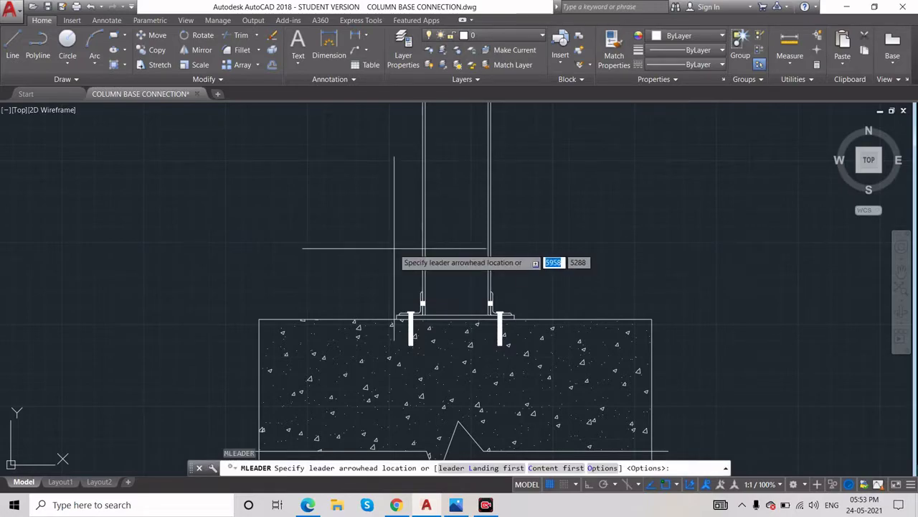
{"action": "middle_click_drag", "start_coordinate": [413, 241], "coordinate": [422, 259]}
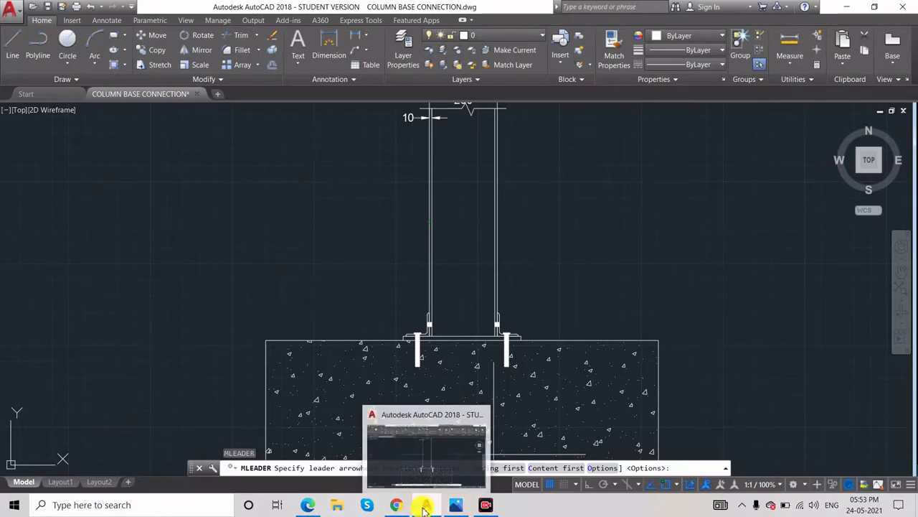
{"action": "mouse_move", "coordinate": [297, 506]}
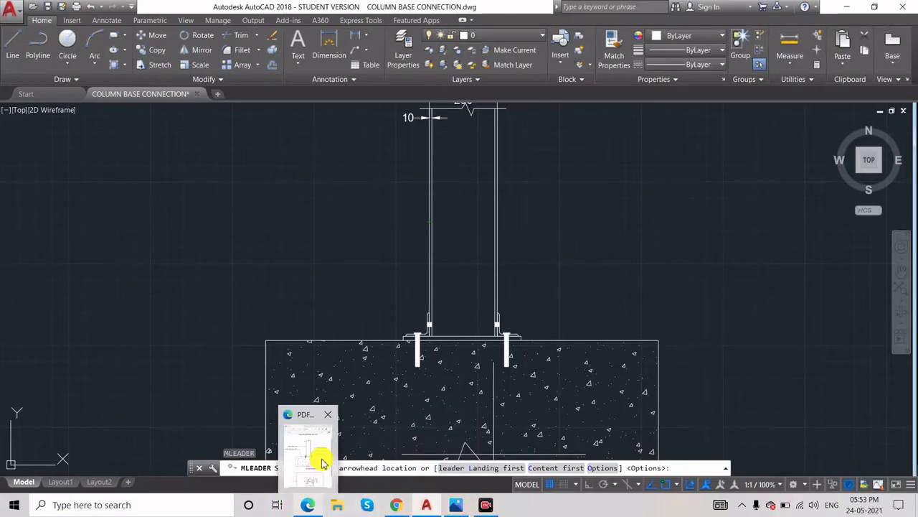
{"action": "mouse_move", "coordinate": [320, 462]}
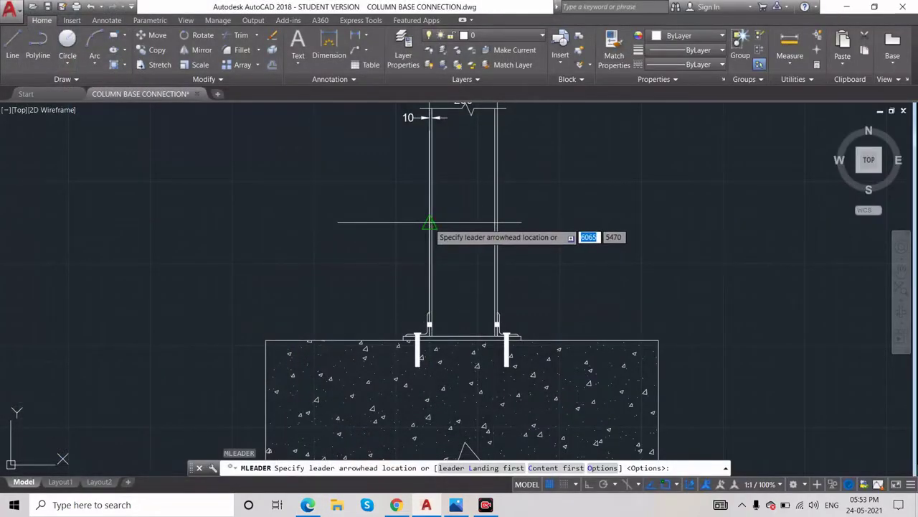
{"action": "left_click", "coordinate": [430, 222]}
{"action": "left_click", "coordinate": [373, 187]}
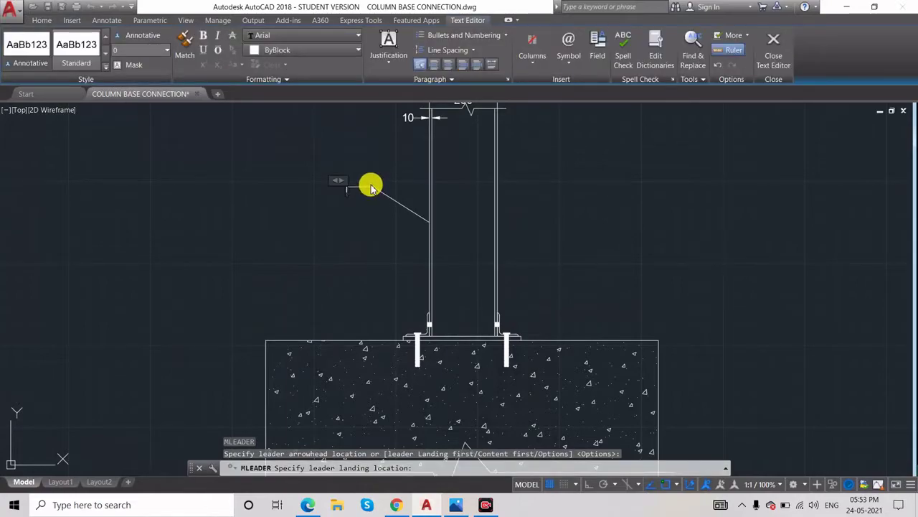
{"action": "type", "text": "ISHB-500@ 55kg/m"}
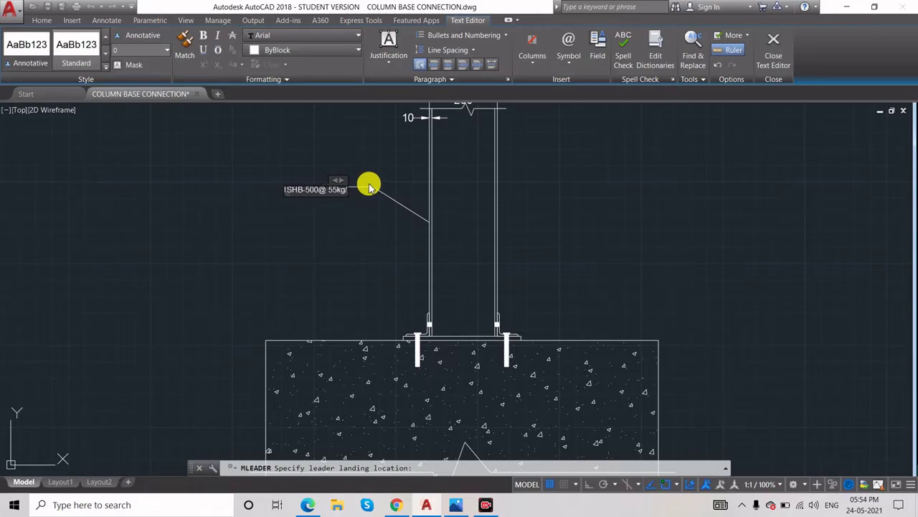
{"action": "left_click", "coordinate": [340, 229]}
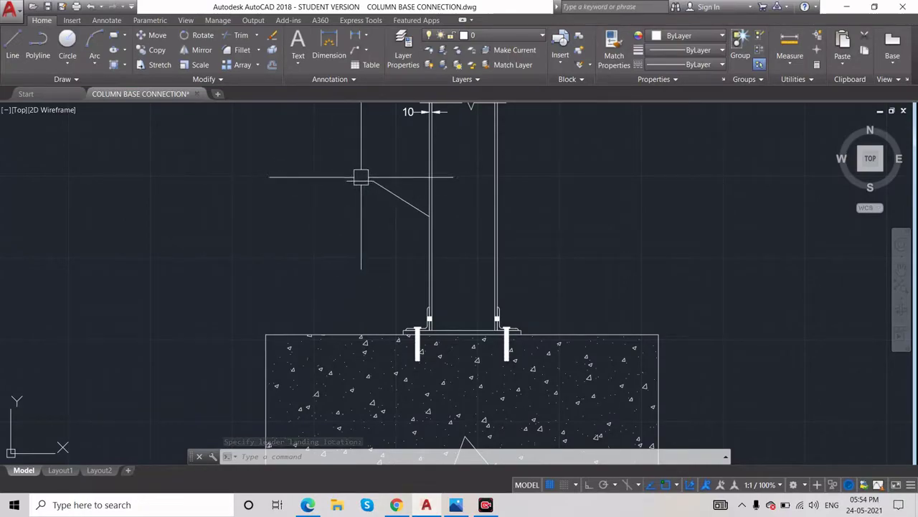
{"action": "scroll", "coordinate": [363, 179], "scroll_direction": "up", "scroll_amount": 2}
{"action": "scroll", "coordinate": [360, 185], "scroll_direction": "up", "scroll_amount": 2}
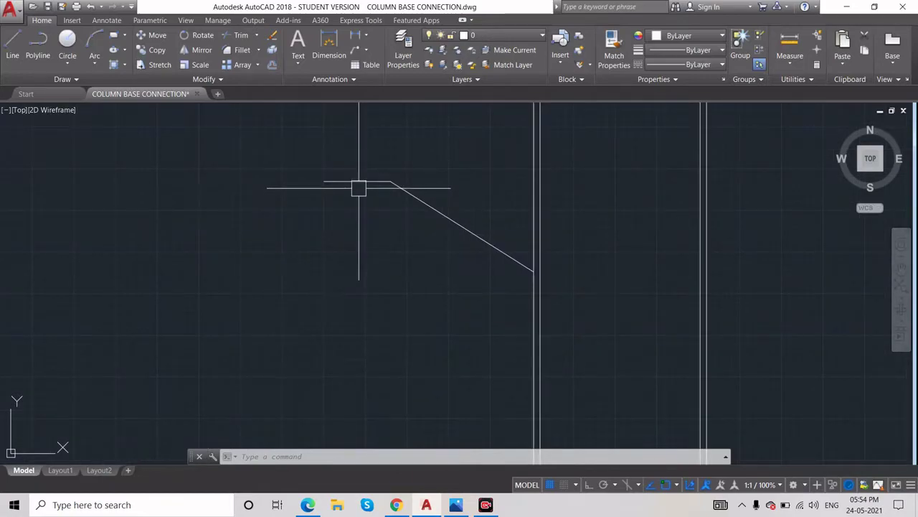
Examine the new leader on the column flange and the size of its text relative to the cross section.
{"action": "scroll", "coordinate": [380, 216], "scroll_direction": "down", "scroll_amount": 6}
{"action": "scroll", "coordinate": [375, 225], "scroll_direction": "up", "scroll_amount": 8}
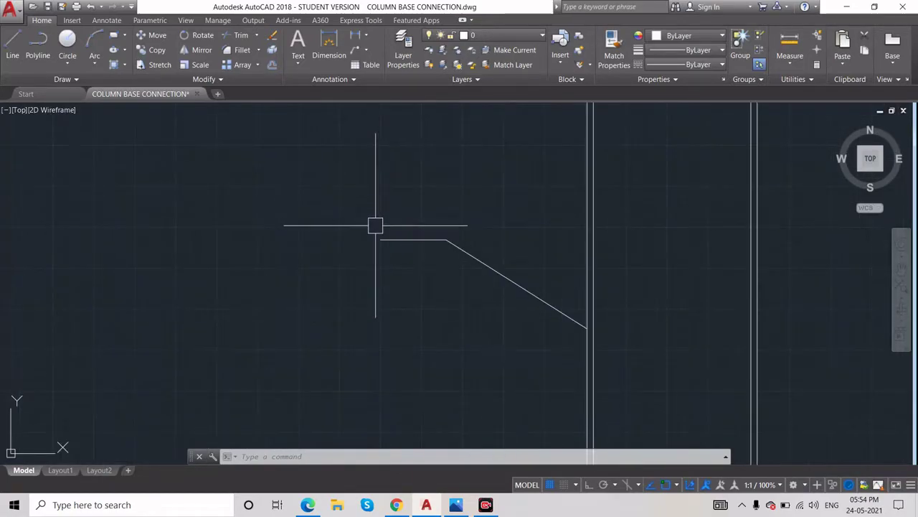
{"action": "scroll", "coordinate": [372, 242], "scroll_direction": "down", "scroll_amount": 6}
{"action": "scroll", "coordinate": [369, 205], "scroll_direction": "up", "scroll_amount": 5}
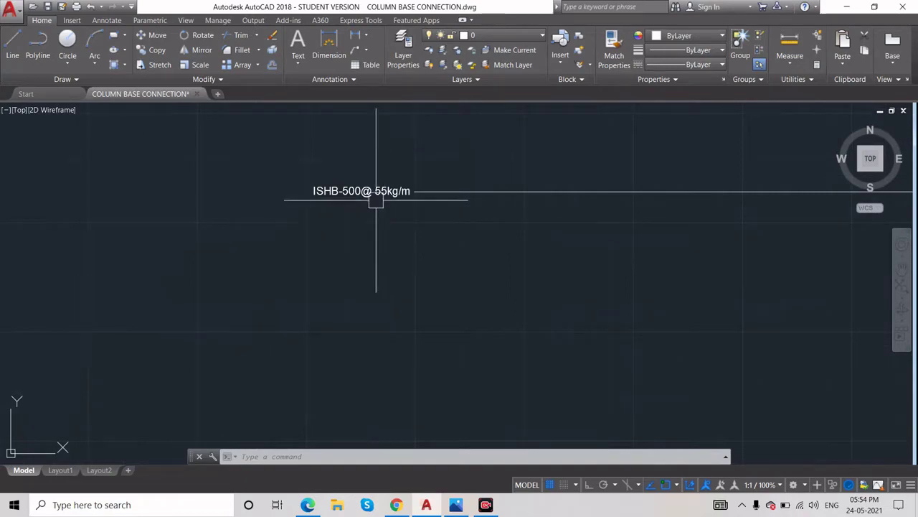
{"action": "scroll", "coordinate": [365, 191], "scroll_direction": "up", "scroll_amount": 3}
{"action": "scroll", "coordinate": [359, 191], "scroll_direction": "down", "scroll_amount": 6}
{"action": "scroll", "coordinate": [353, 191], "scroll_direction": "up", "scroll_amount": 5}
{"action": "scroll", "coordinate": [353, 191], "scroll_direction": "down", "scroll_amount": 5}
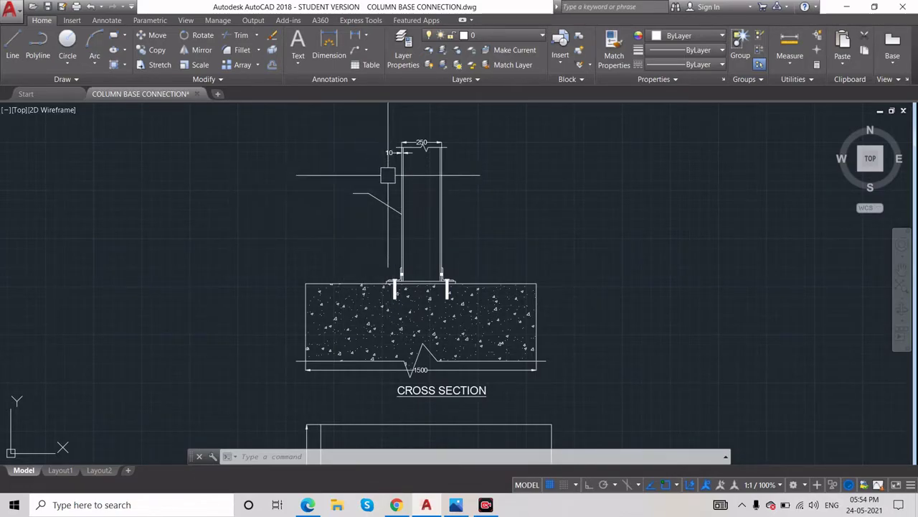
{"action": "mouse_move", "coordinate": [358, 198]}
{"action": "middle_mouse_down"}
{"action": "mouse_move", "coordinate": [382, 207]}
{"action": "mouse_move", "coordinate": [394, 194]}
{"action": "middle_mouse_up"}
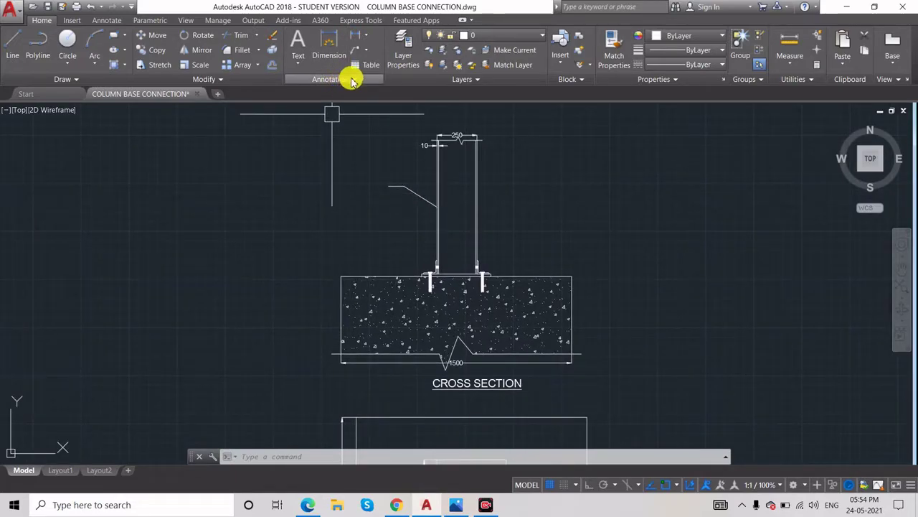
Review the available multileader styles in the Multileader Style Manager and close it without changing any of them.
{"action": "left_click", "coordinate": [357, 83]}
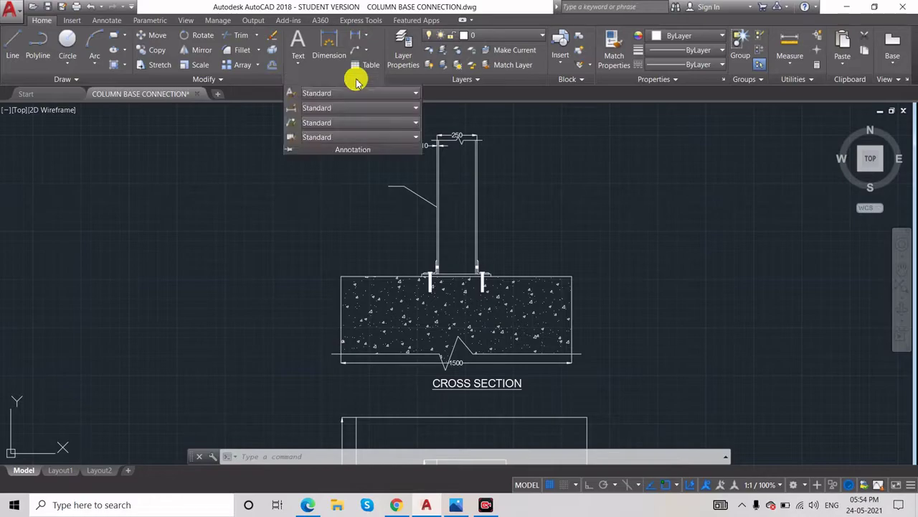
{"action": "left_click", "coordinate": [332, 123]}
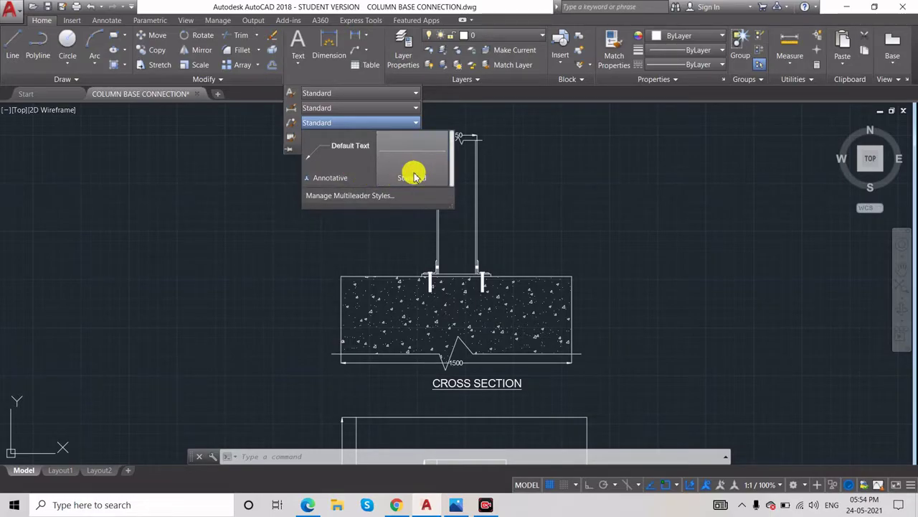
{"action": "left_click", "coordinate": [370, 195]}
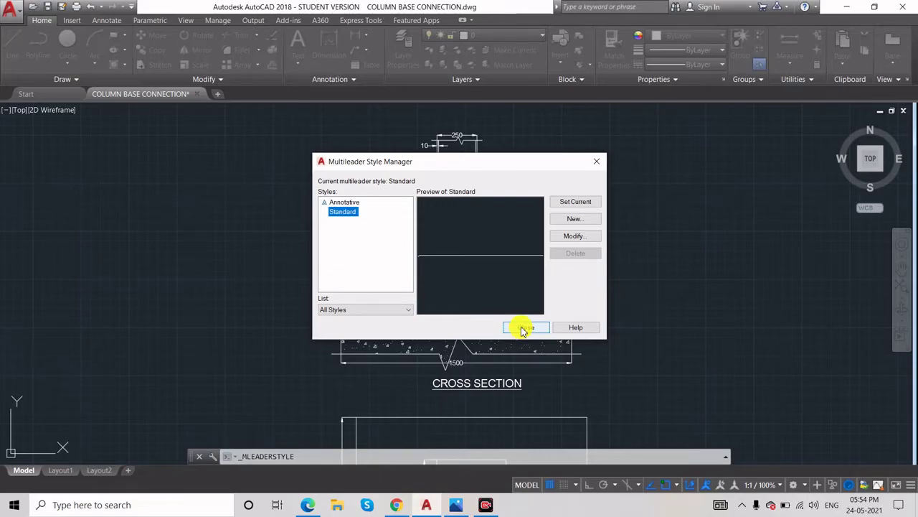
{"action": "left_click", "coordinate": [524, 328]}
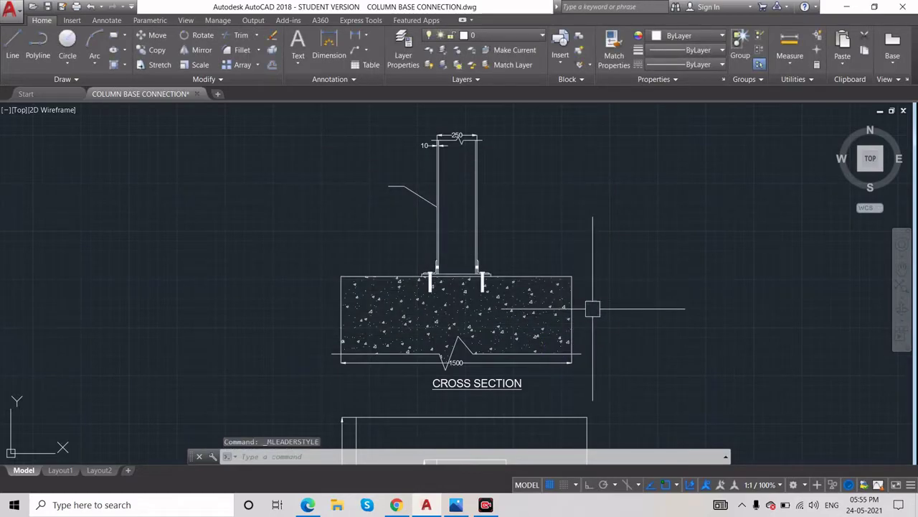
Modify the Standard multileader style's Mtext content to a text height of 50 and a Green text color.
{"action": "type", "text": "MLS"}
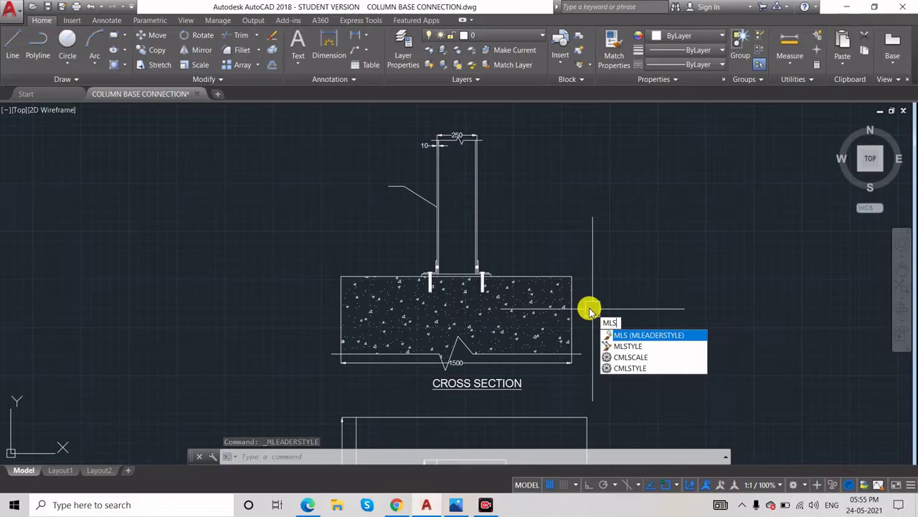
{"action": "key", "text": "Return"}
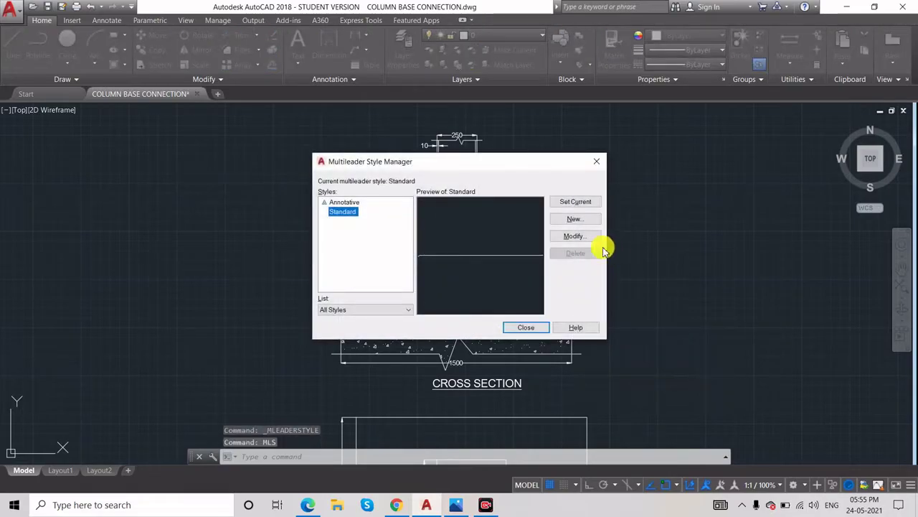
{"action": "left_click", "coordinate": [577, 236]}
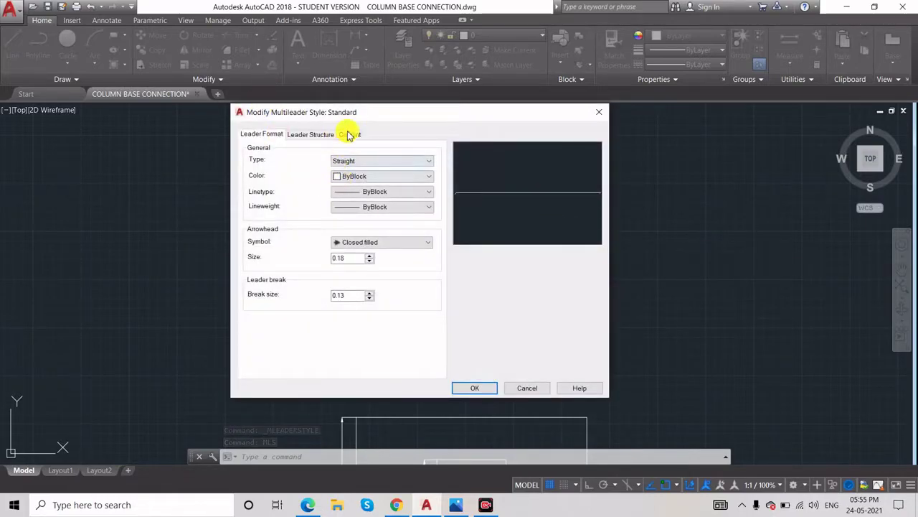
{"action": "left_click", "coordinate": [351, 136]}
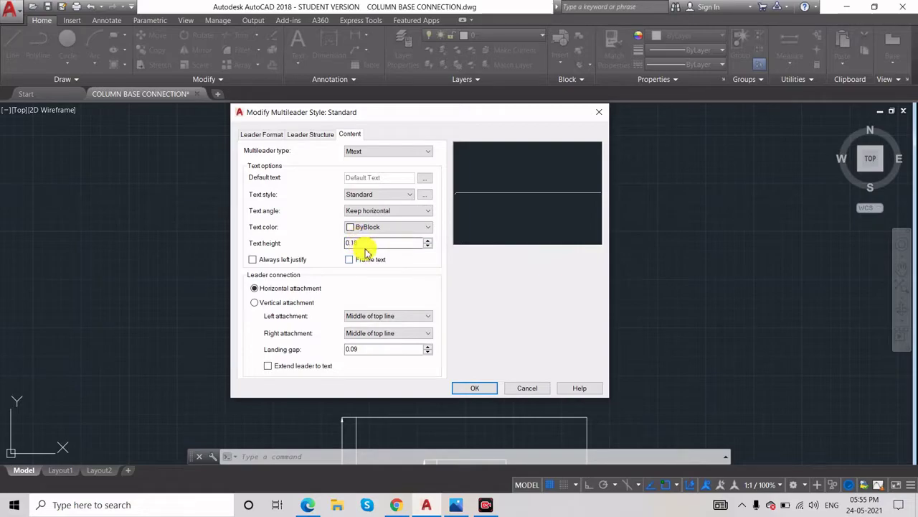
{"action": "left_click", "coordinate": [404, 152]}
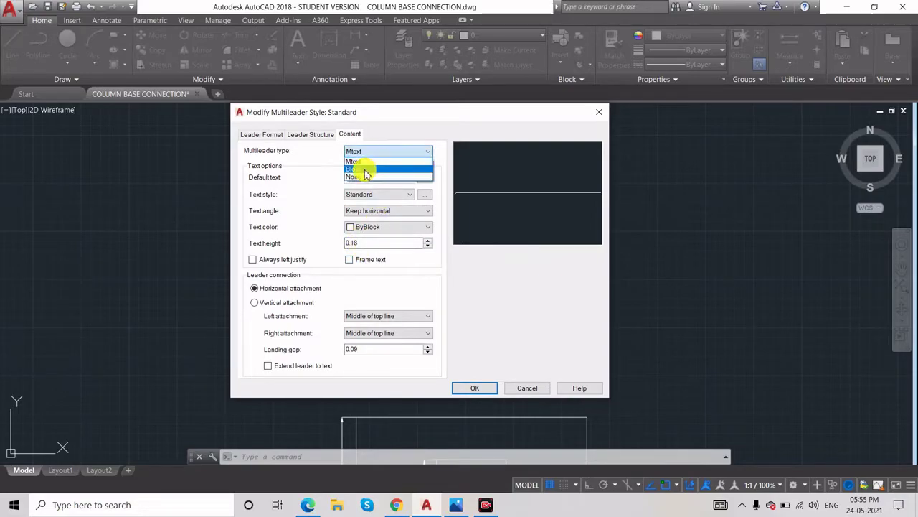
{"action": "left_click", "coordinate": [405, 143]}
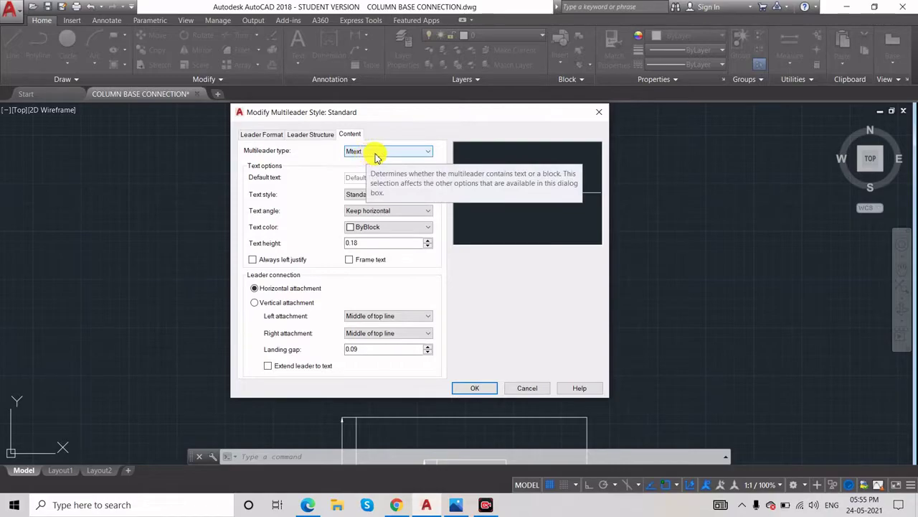
{"action": "double_click", "coordinate": [352, 241]}
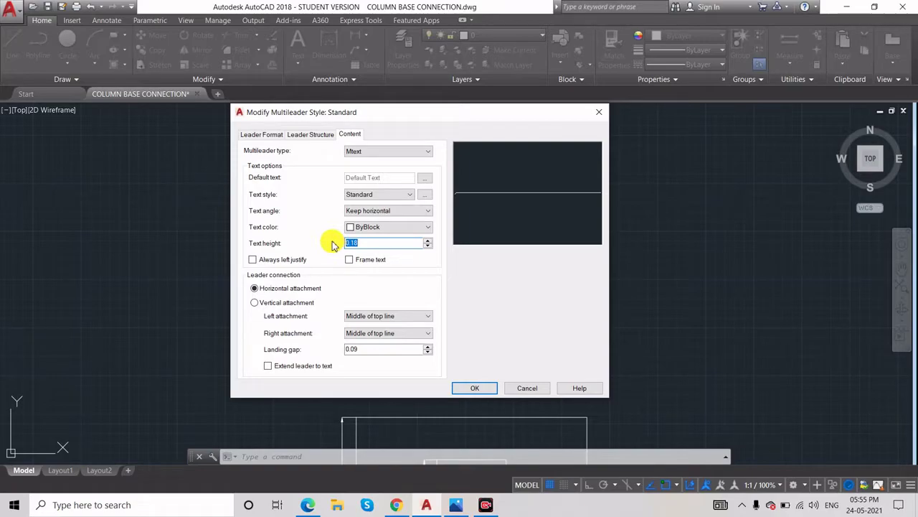
{"action": "type", "text": "50"}
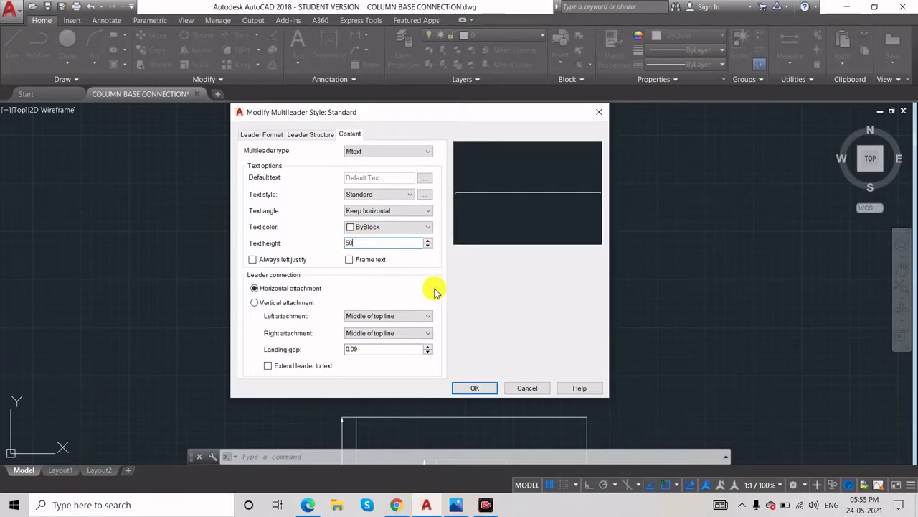
{"action": "left_click", "coordinate": [383, 227]}
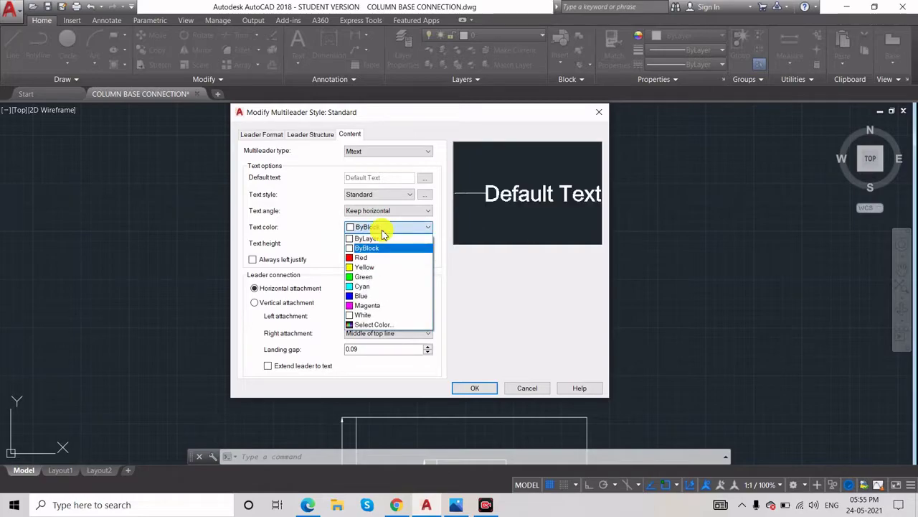
{"action": "left_click", "coordinate": [364, 276]}
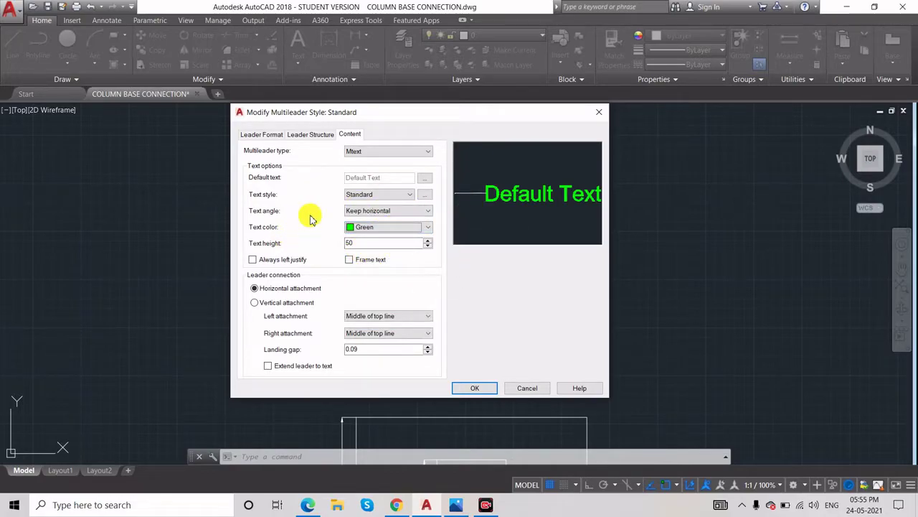
Check the Standard multileader style's landing distance and set its leader line color to Magenta.
{"action": "left_click", "coordinate": [301, 136]}
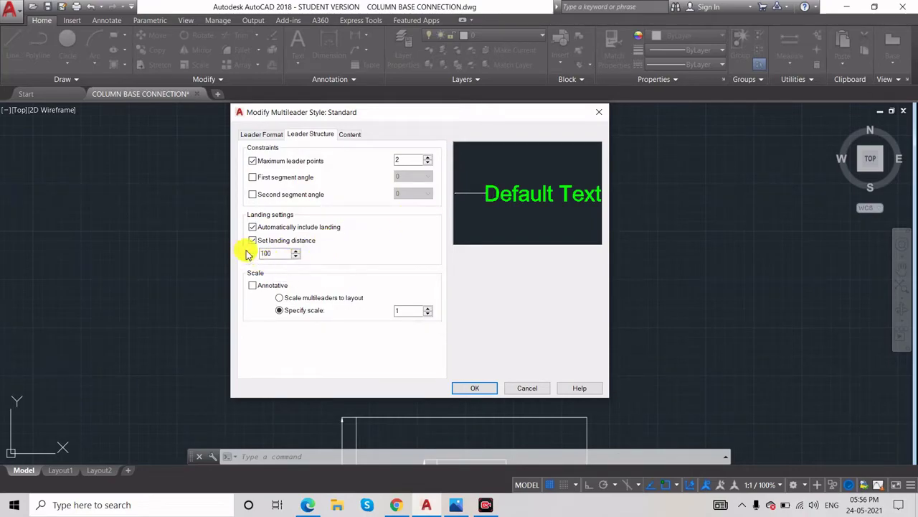
{"action": "double_click", "coordinate": [277, 254]}
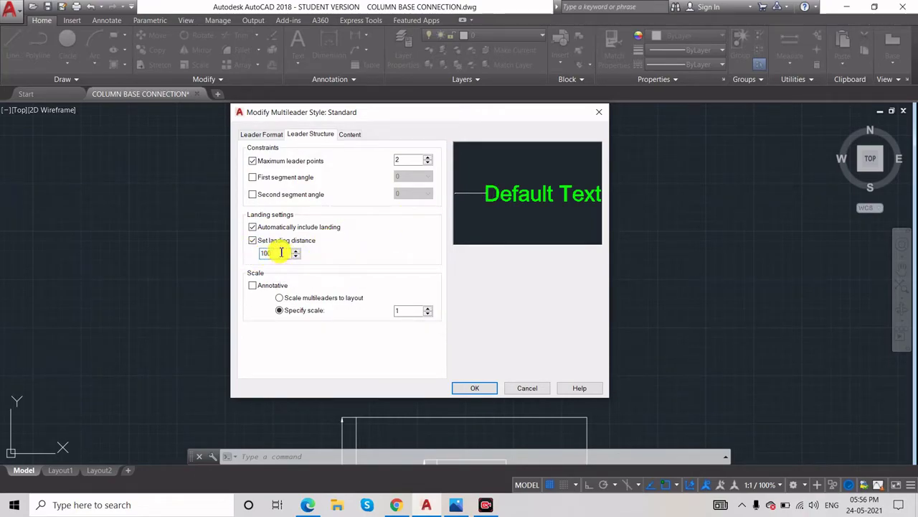
{"action": "left_click", "coordinate": [271, 136]}
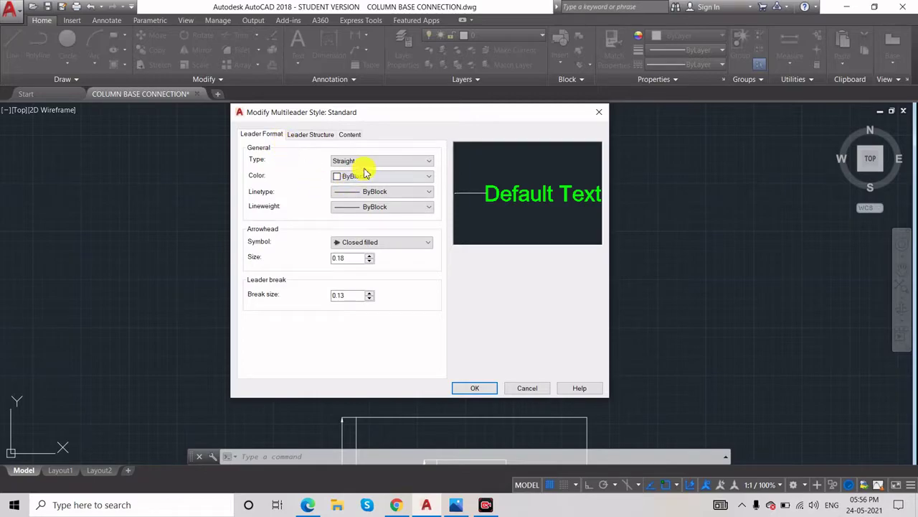
{"action": "left_click", "coordinate": [398, 179]}
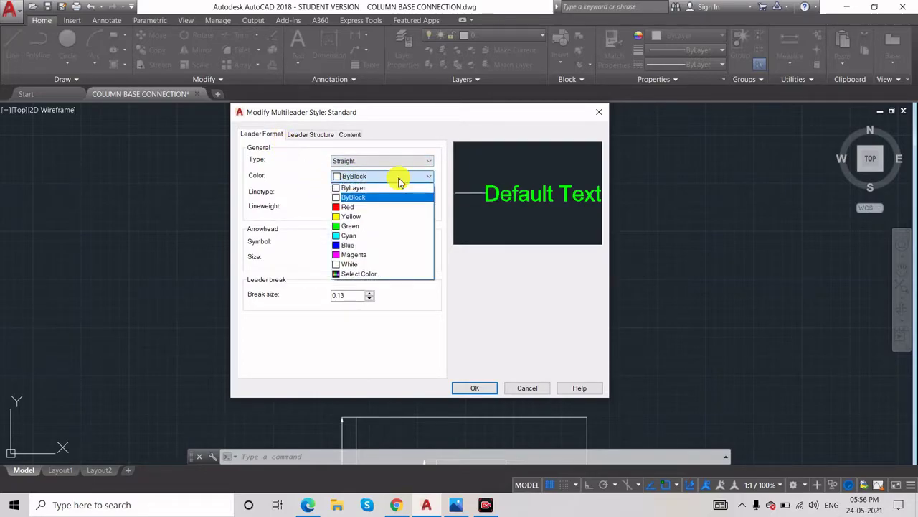
{"action": "left_click", "coordinate": [358, 255]}
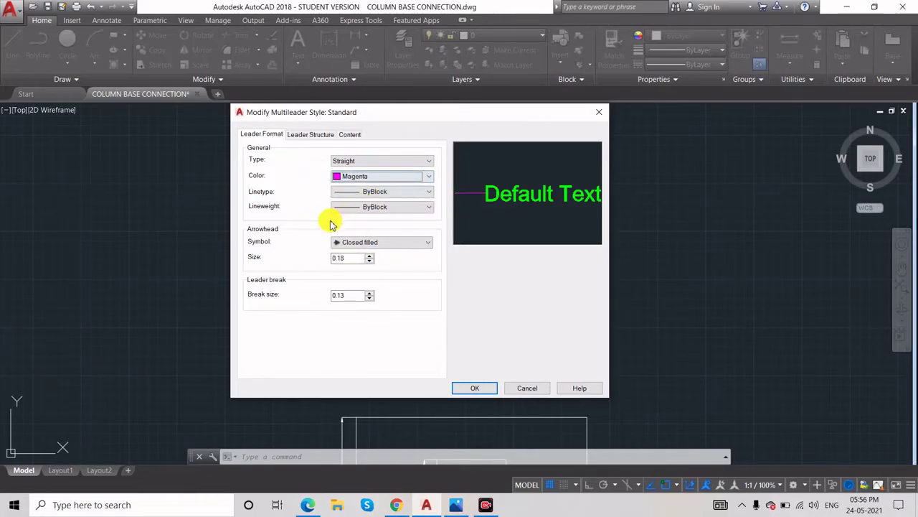
Set the Standard style's arrowhead size to 25, accept the changes, and make it the current multileader style.
{"action": "left_click", "coordinate": [378, 244]}
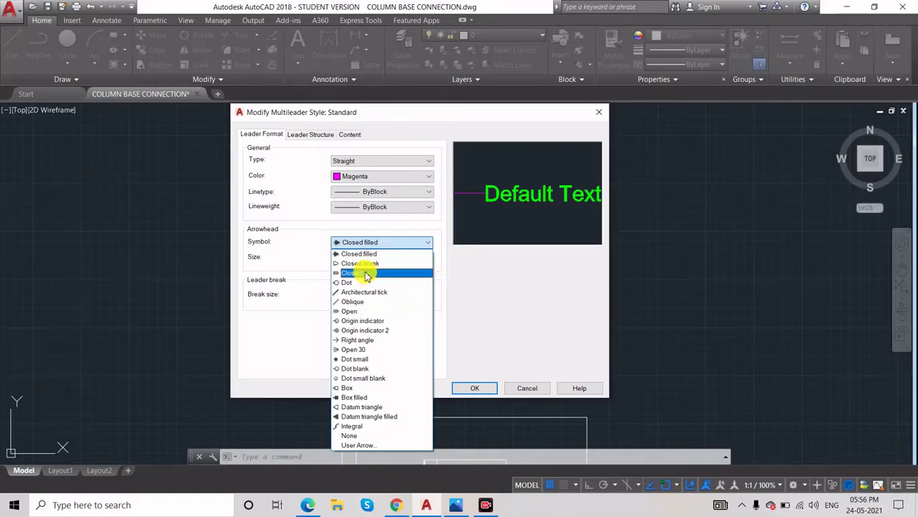
{"action": "left_click", "coordinate": [391, 231]}
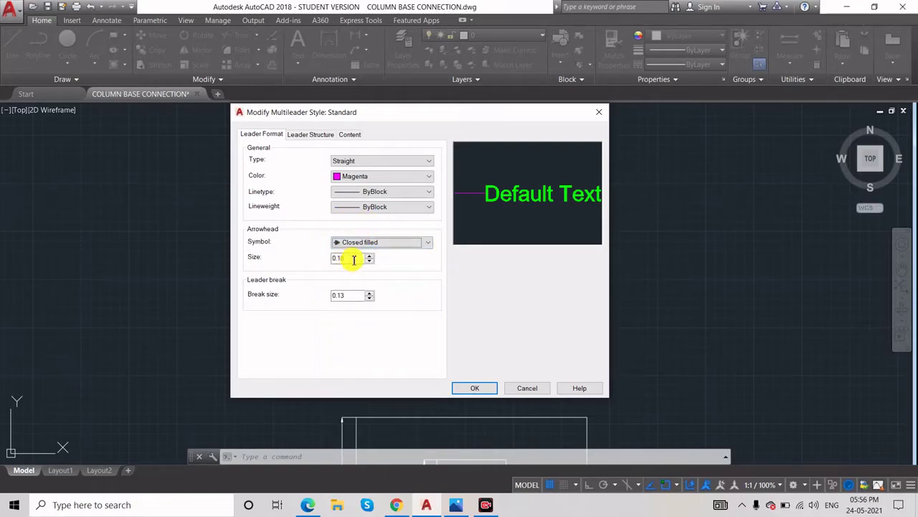
{"action": "left_click_drag", "start_coordinate": [349, 259], "coordinate": [316, 266]}
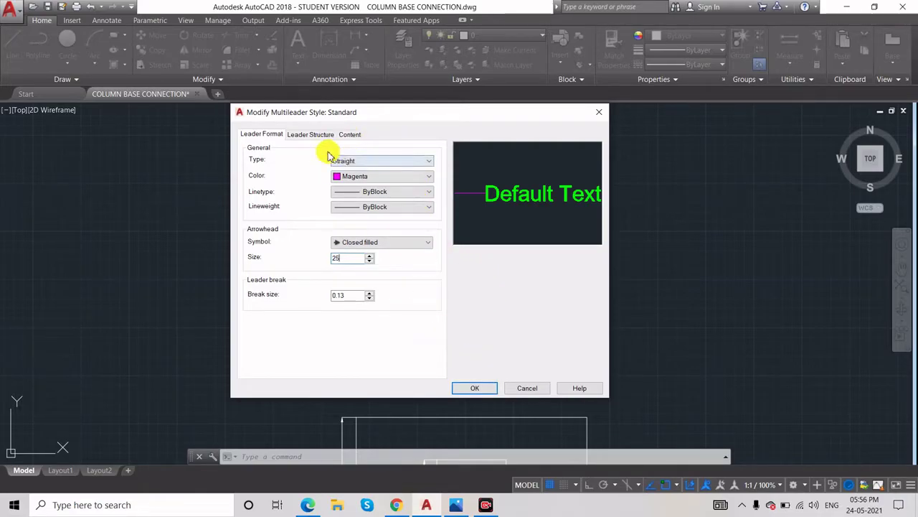
{"action": "left_click", "coordinate": [476, 389]}
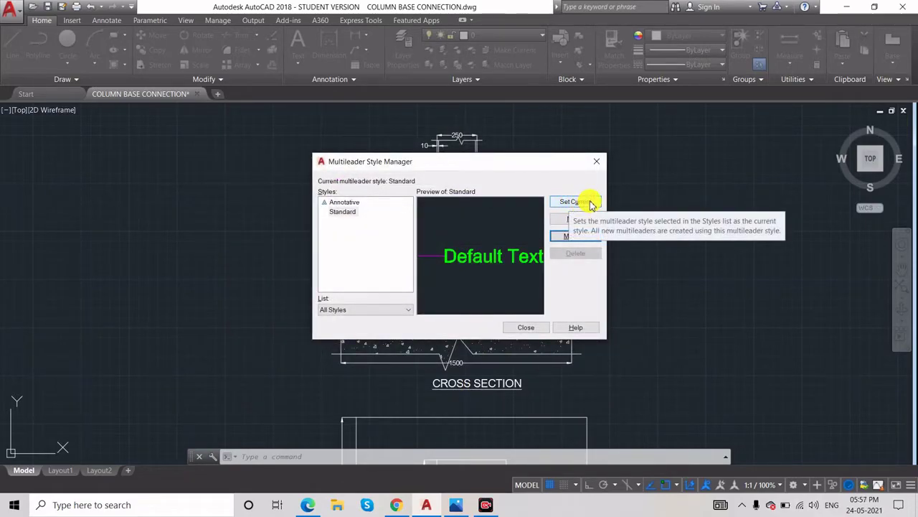
{"action": "left_click", "coordinate": [590, 203]}
{"action": "left_click", "coordinate": [528, 328]}
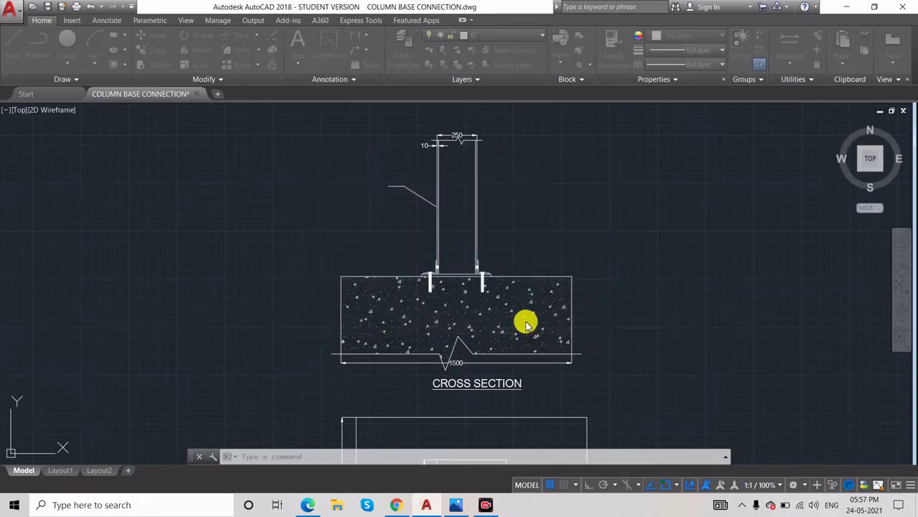
Inspect the restyled column leader's text, line and arrowhead against the cross section.
{"action": "scroll", "coordinate": [365, 194], "scroll_direction": "down", "scroll_amount": 4}
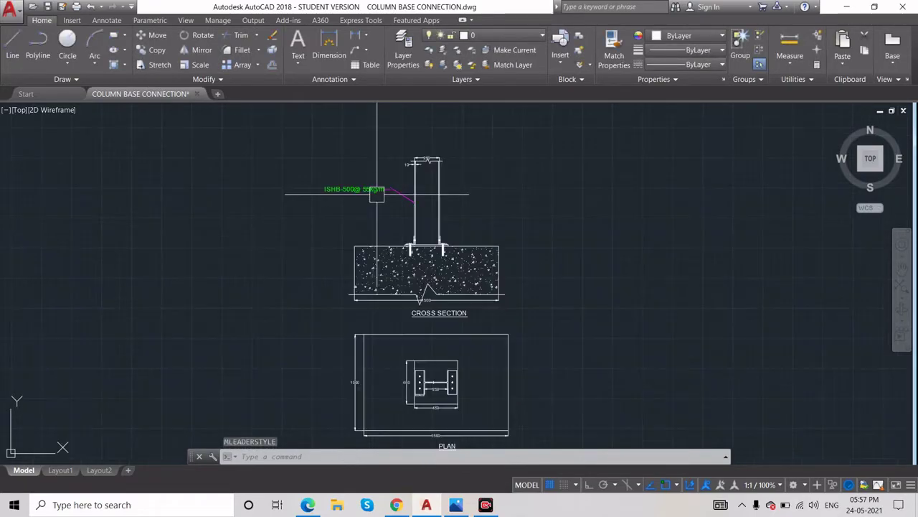
{"action": "scroll", "coordinate": [373, 199], "scroll_direction": "up", "scroll_amount": 4}
{"action": "scroll", "coordinate": [380, 179], "scroll_direction": "up", "scroll_amount": 2}
{"action": "scroll", "coordinate": [380, 172], "scroll_direction": "down", "scroll_amount": 2}
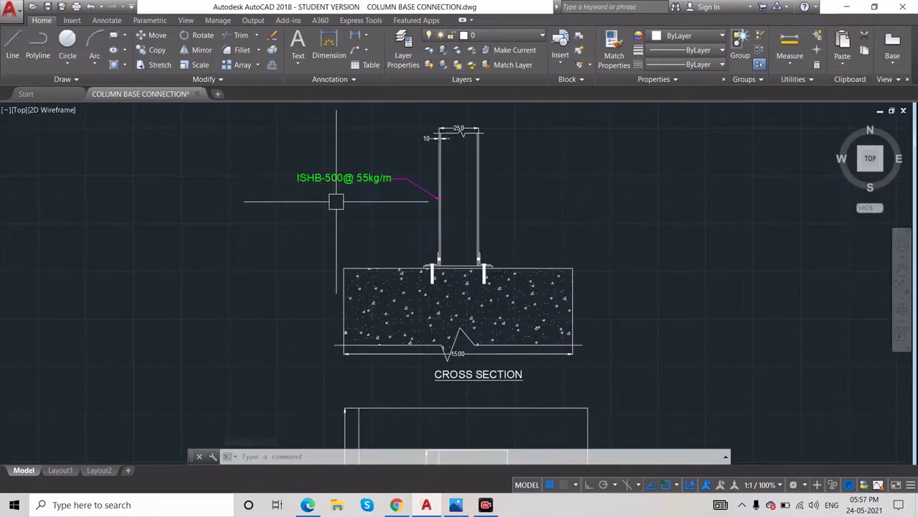
{"action": "scroll", "coordinate": [332, 208], "scroll_direction": "down", "scroll_amount": 2}
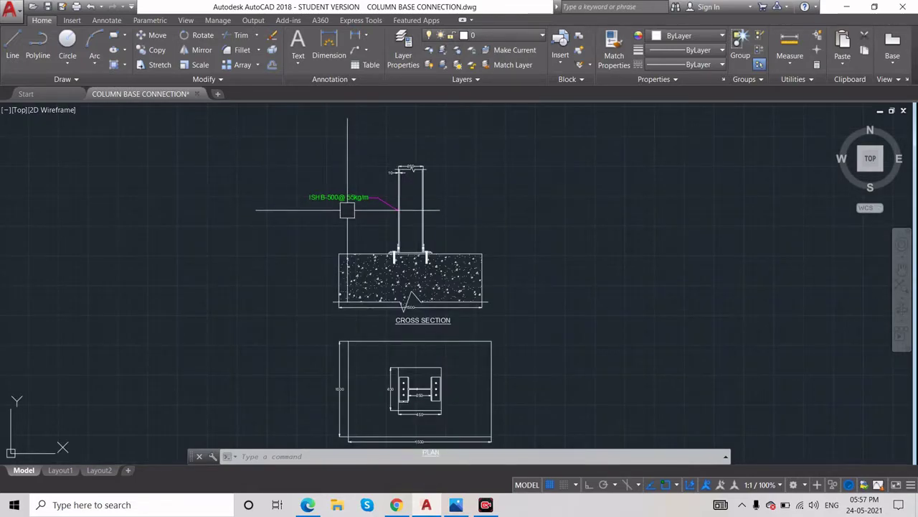
{"action": "scroll", "coordinate": [338, 177], "scroll_direction": "up", "scroll_amount": 6}
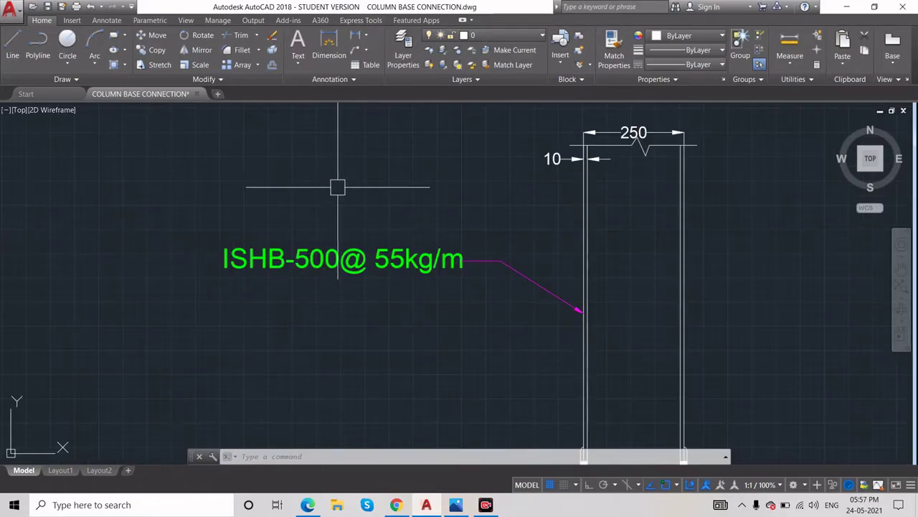
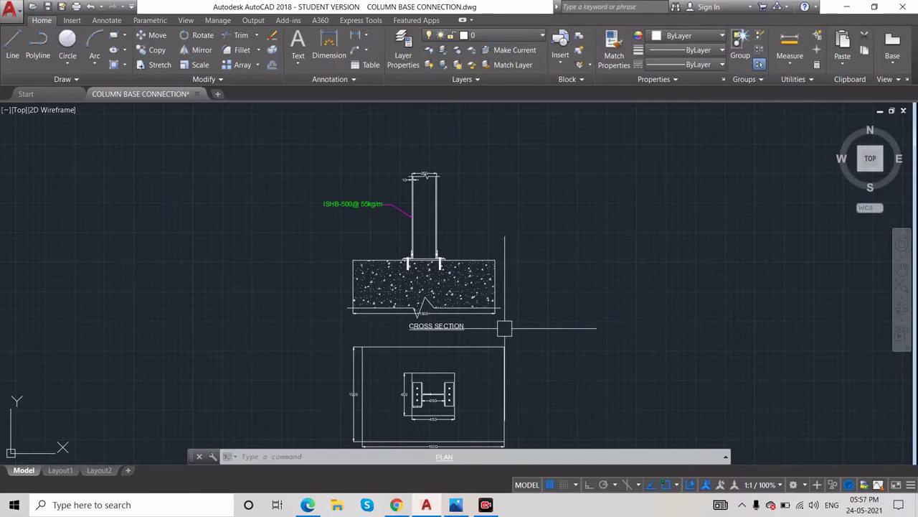
Add a multileader pointing to the cleat angle on the column's right side, with the text CLEAT ANGLE 90X90X8mm.
{"action": "type", "text": "M"}
{"action": "type", "text": "LEAD"}
{"action": "key", "text": "Return"}
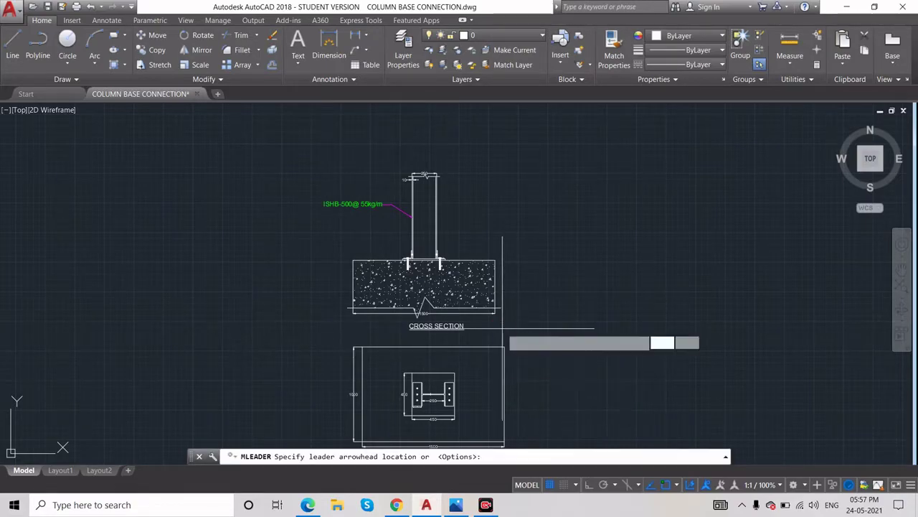
{"action": "scroll", "coordinate": [477, 262], "scroll_direction": "up", "scroll_amount": 5}
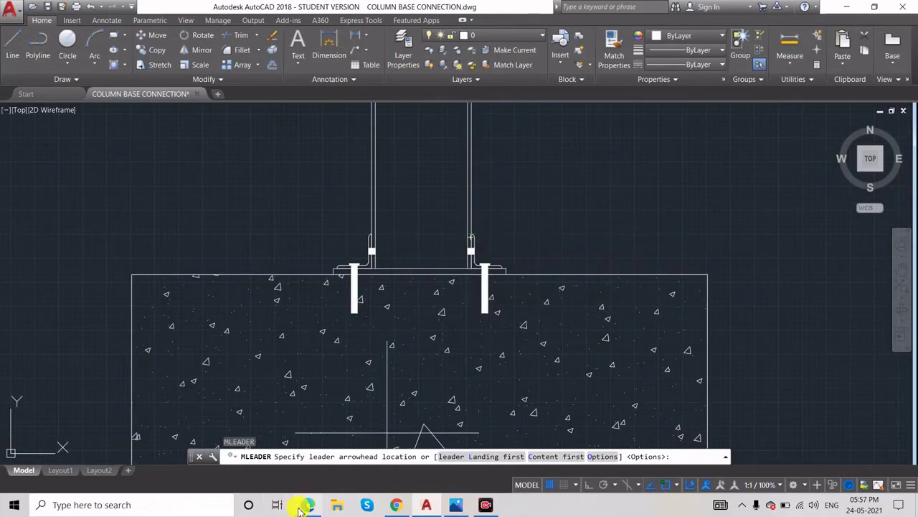
{"action": "mouse_move", "coordinate": [307, 505]}
{"action": "mouse_move", "coordinate": [324, 441]}
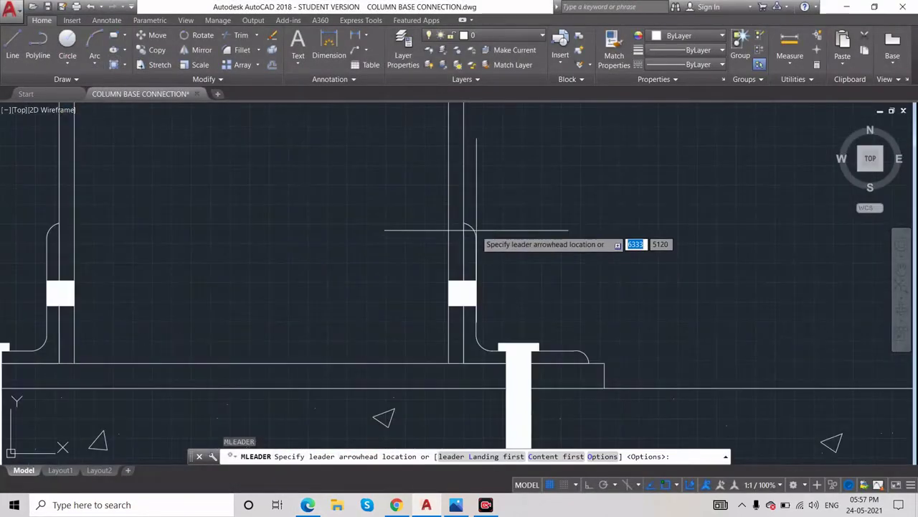
{"action": "left_click", "coordinate": [459, 264]}
{"action": "scroll", "coordinate": [459, 280], "scroll_direction": "down", "scroll_amount": 4}
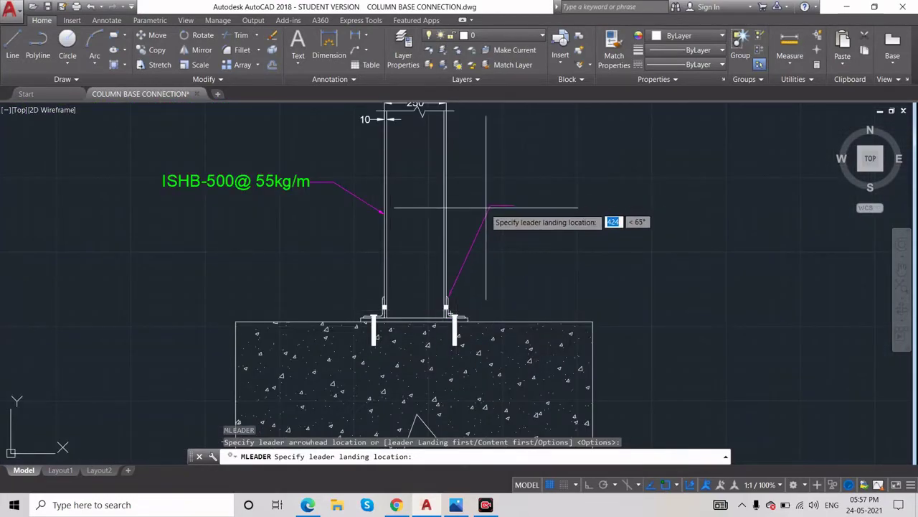
{"action": "left_click", "coordinate": [489, 211]}
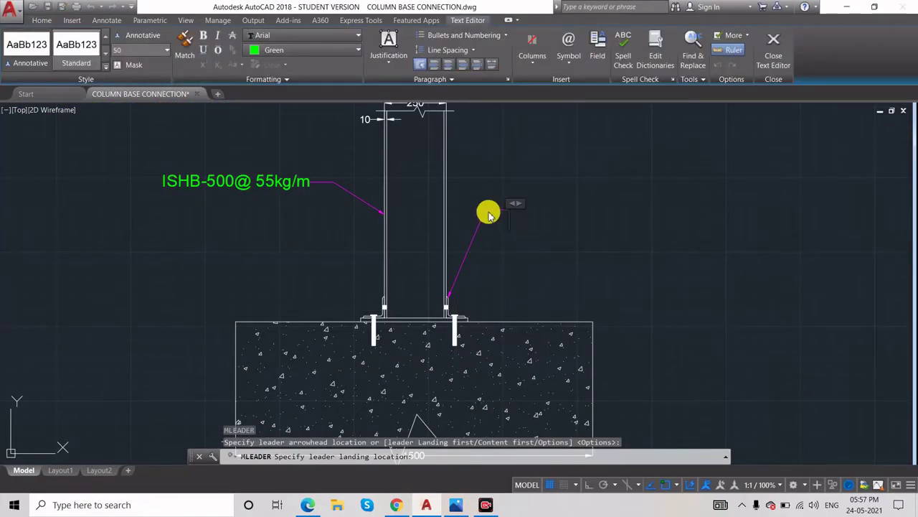
{"action": "type", "text": "CLEAT"}
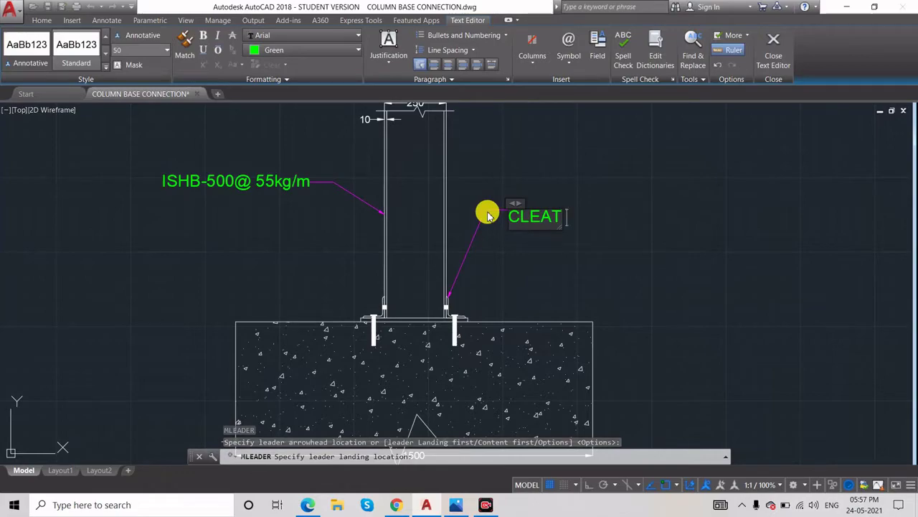
{"action": "type", "text": " ANGLE 90X90X8mm"}
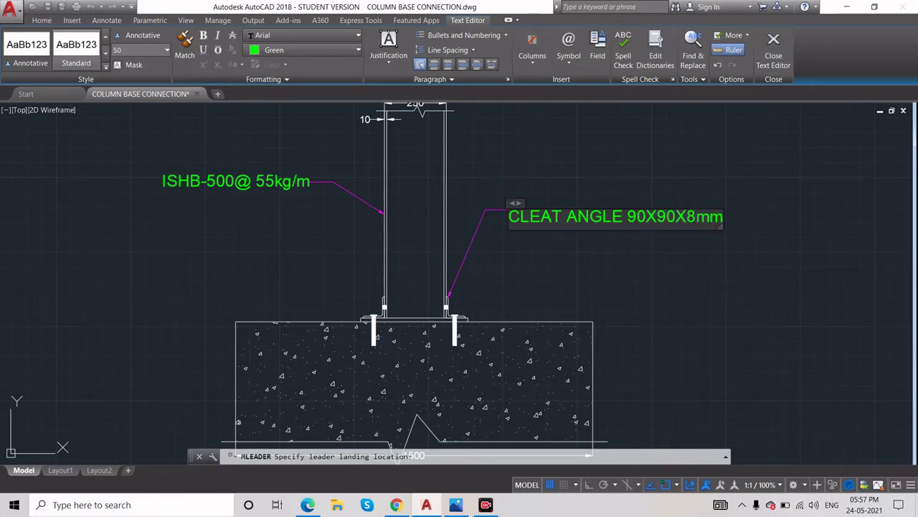
{"action": "left_click", "coordinate": [513, 170]}
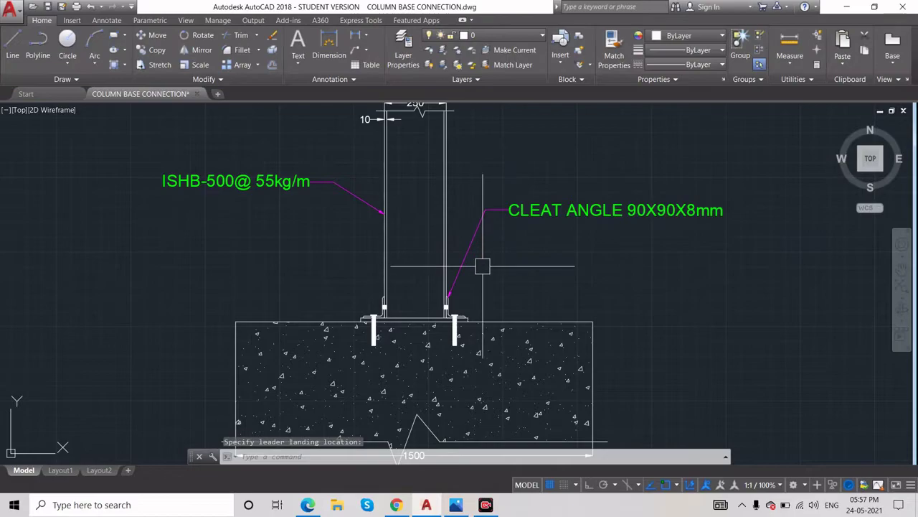
Check the reference document and add a multileader from the concrete base in the cross section, with the text PEDESTAL 1500X900X100MM.
{"action": "left_click", "coordinate": [307, 505]}
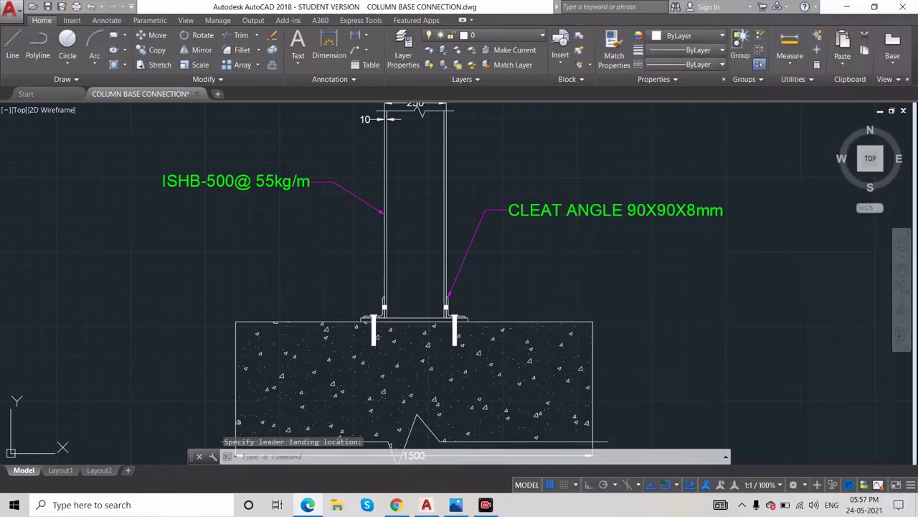
{"action": "left_click", "coordinate": [308, 247]}
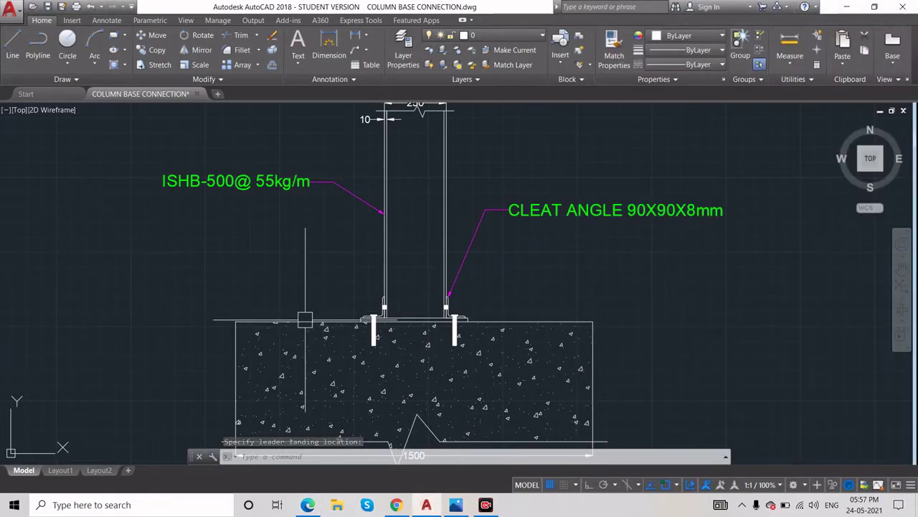
{"action": "left_click", "coordinate": [357, 50]}
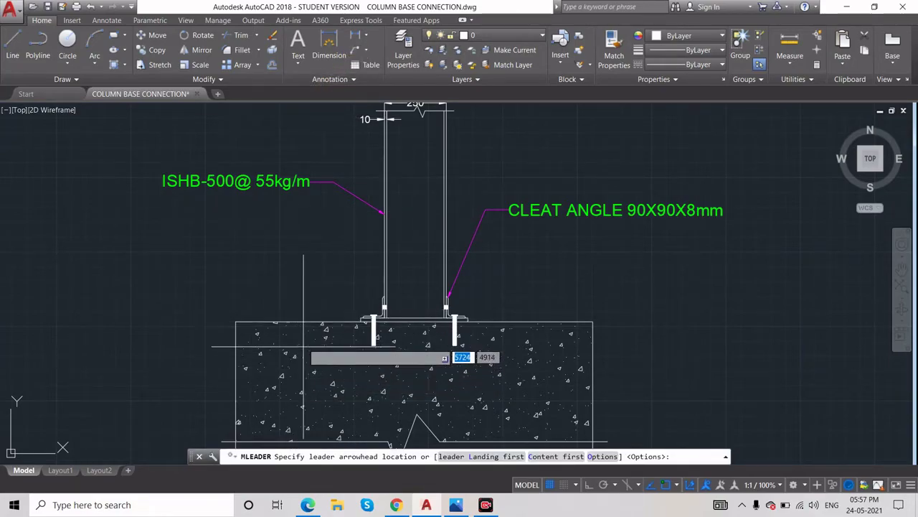
{"action": "left_click", "coordinate": [326, 328]}
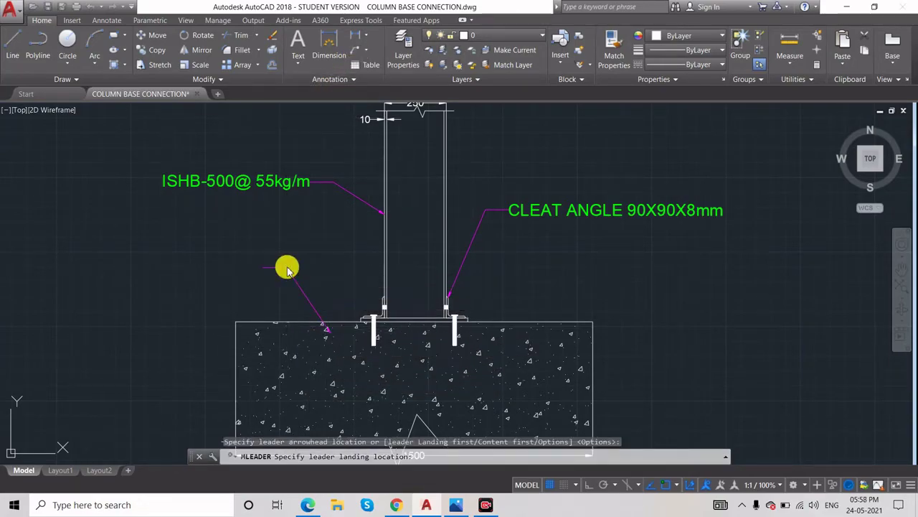
{"action": "left_click", "coordinate": [286, 269]}
{"action": "type", "text": "PEDESTA"}
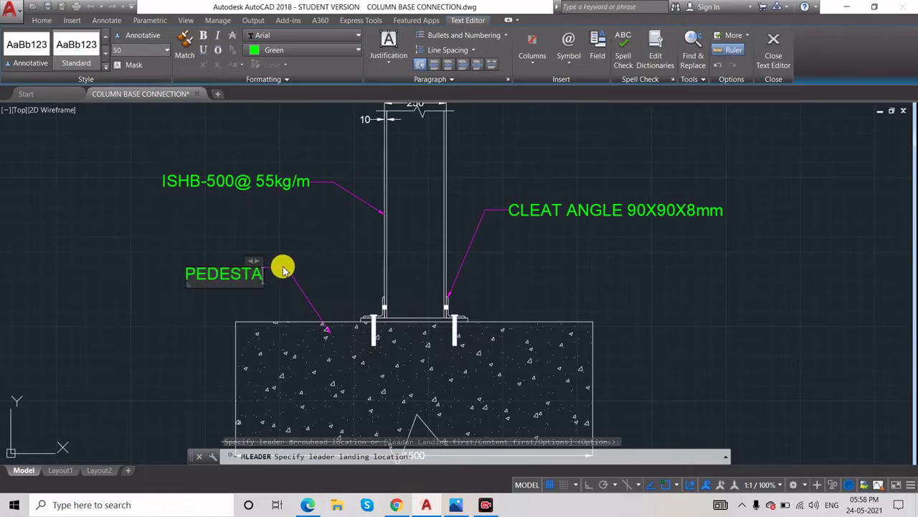
{"action": "type", "text": "L 15"}
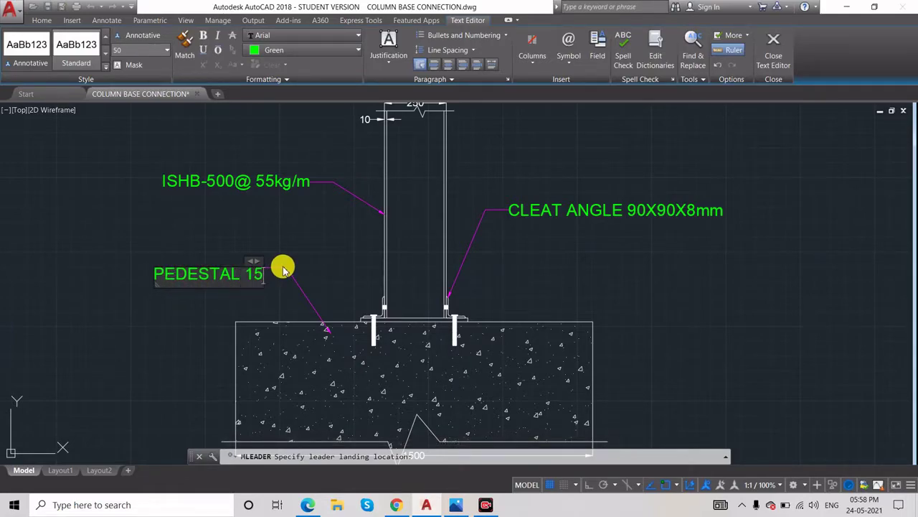
{"action": "type", "text": "00X"}
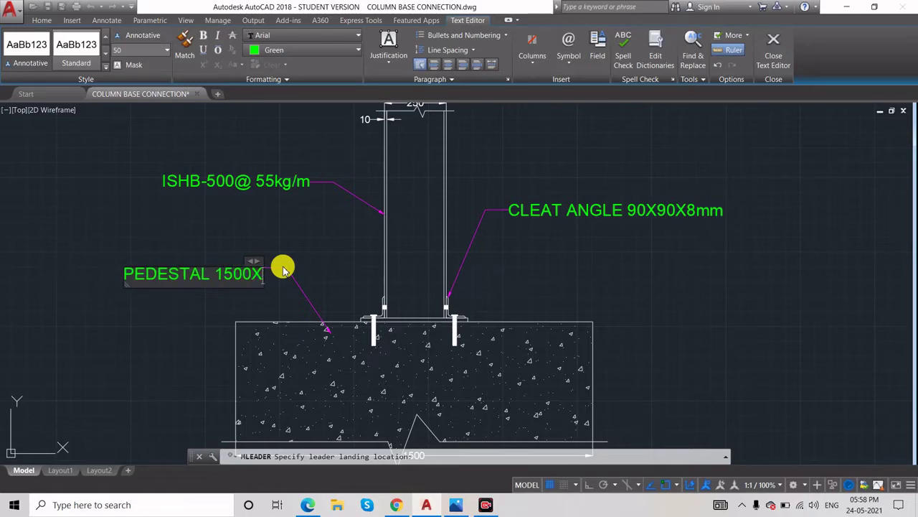
{"action": "type", "text": "9000"}
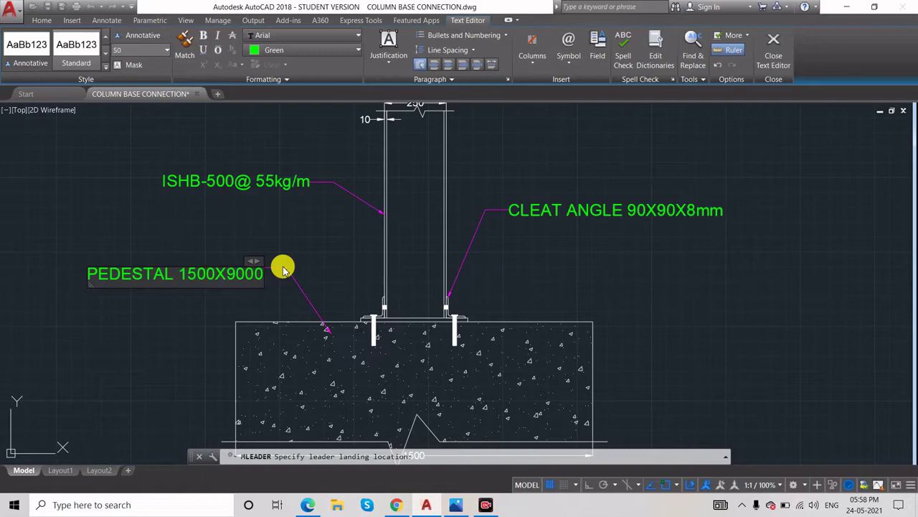
{"action": "key", "text": "BackSpace"}
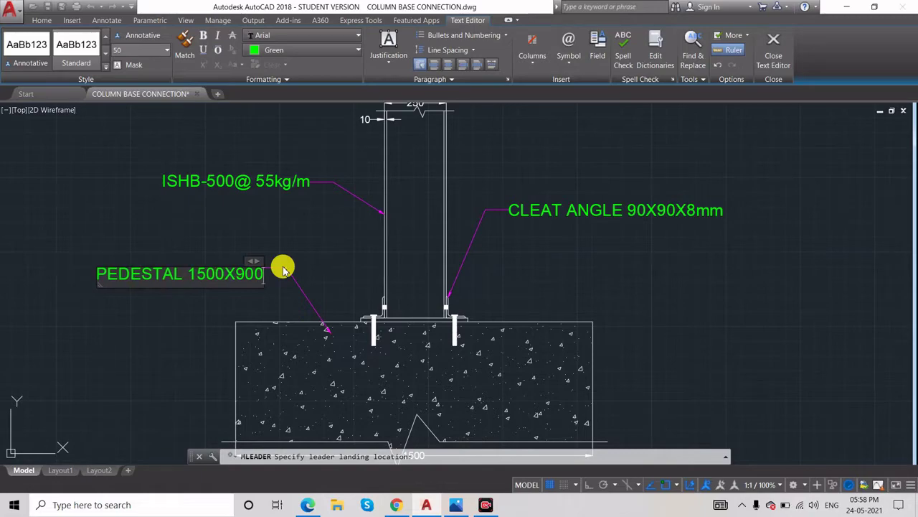
{"action": "type", "text": "X100"}
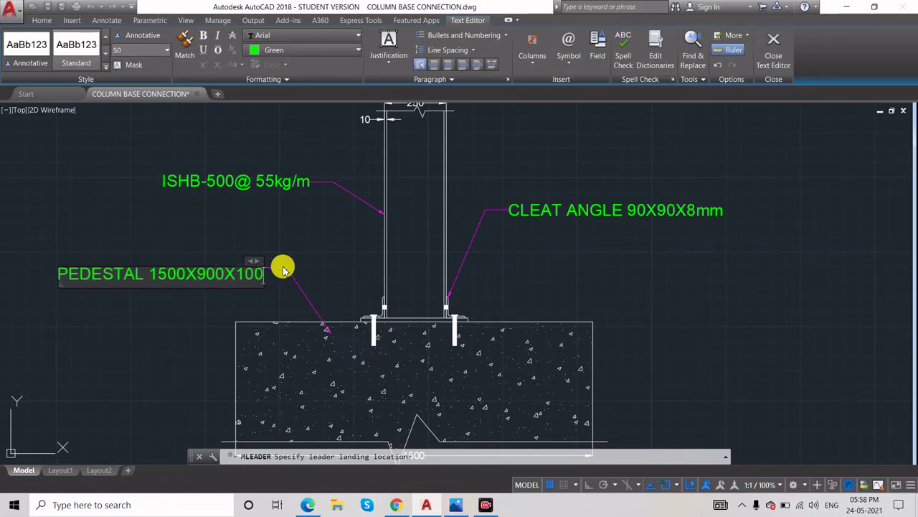
{"action": "type", "text": "MM"}
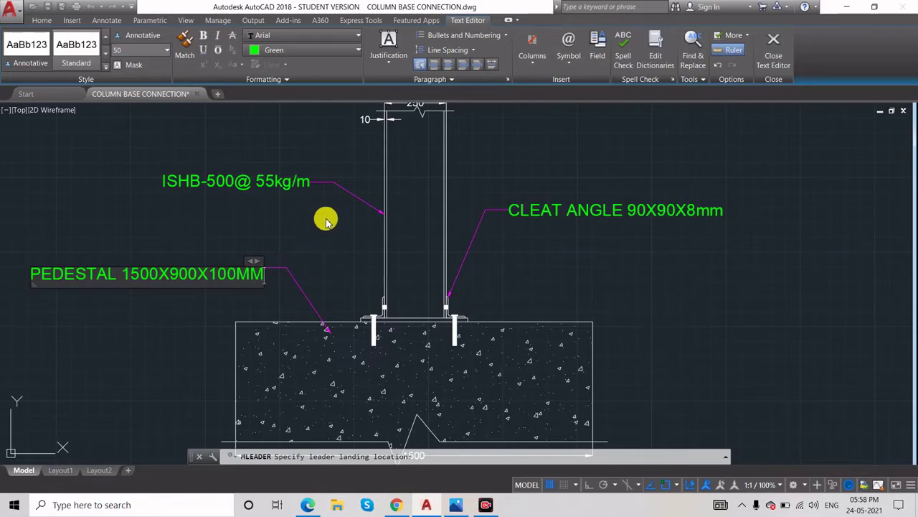
{"action": "left_click", "coordinate": [409, 280]}
Review the text leaders on the cross section, and switch to Photos to examine the reference image's leader with block content.
{"action": "scroll", "coordinate": [350, 272], "scroll_direction": "down", "scroll_amount": 2}
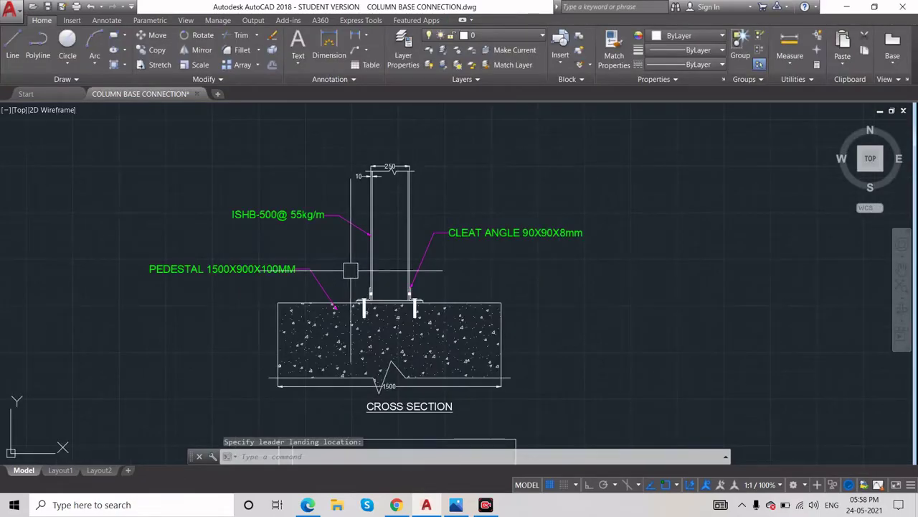
{"action": "scroll", "coordinate": [344, 258], "scroll_direction": "down", "scroll_amount": 2}
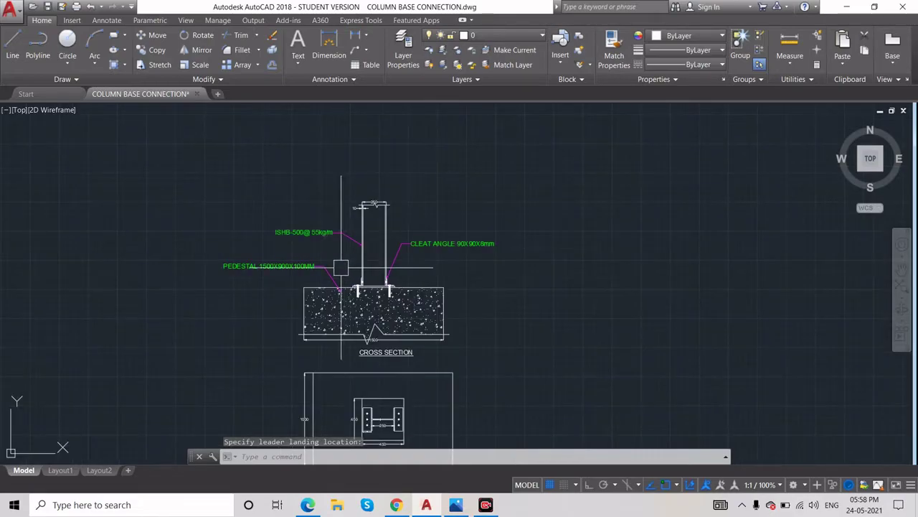
{"action": "scroll", "coordinate": [364, 221], "scroll_direction": "up", "scroll_amount": 3}
{"action": "scroll", "coordinate": [568, 238], "scroll_direction": "down", "scroll_amount": 1}
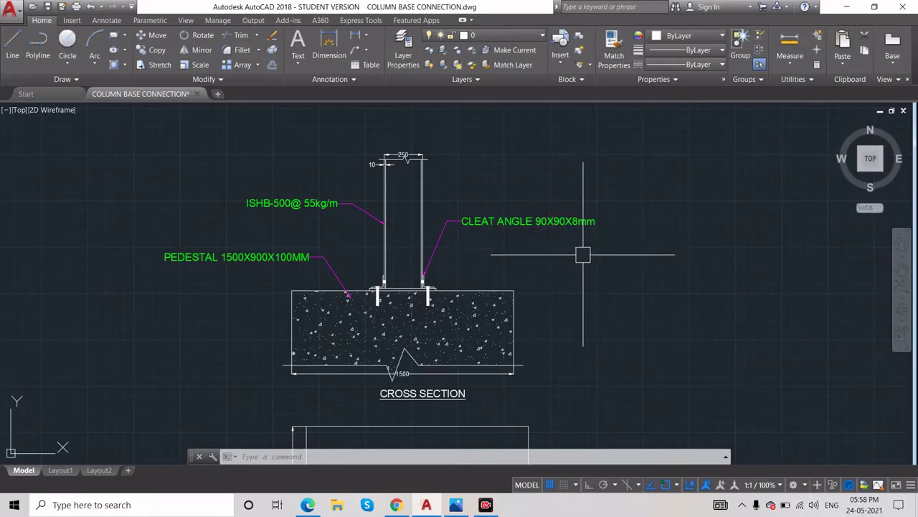
{"action": "scroll", "coordinate": [407, 282], "scroll_direction": "down", "scroll_amount": 2}
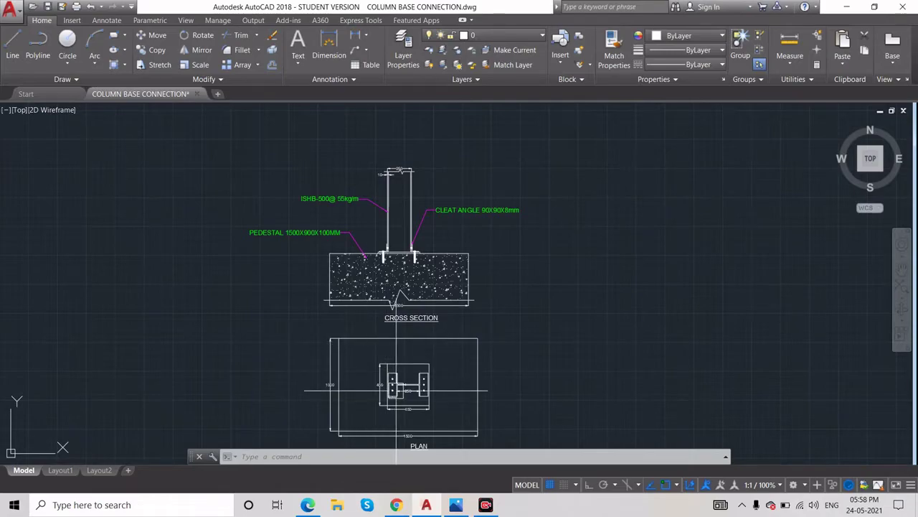
{"action": "scroll", "coordinate": [391, 403], "scroll_direction": "up", "scroll_amount": 2}
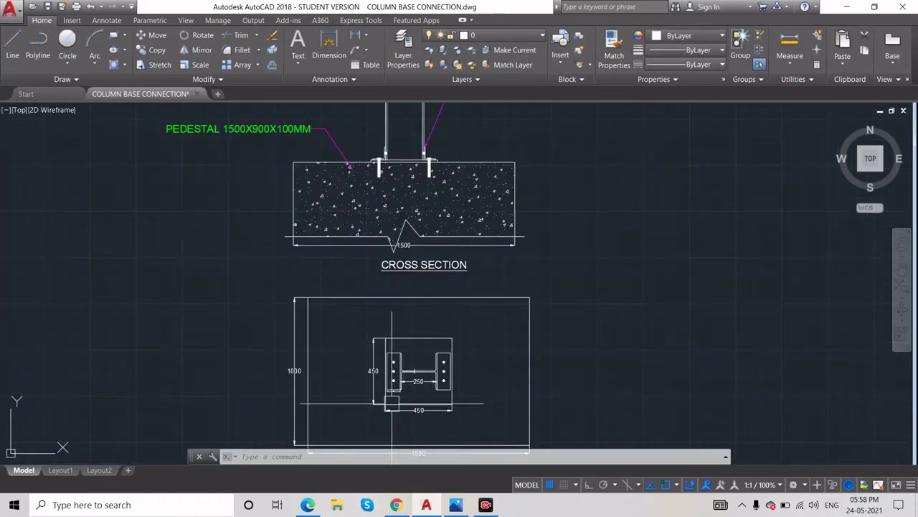
{"action": "left_click", "coordinate": [452, 506]}
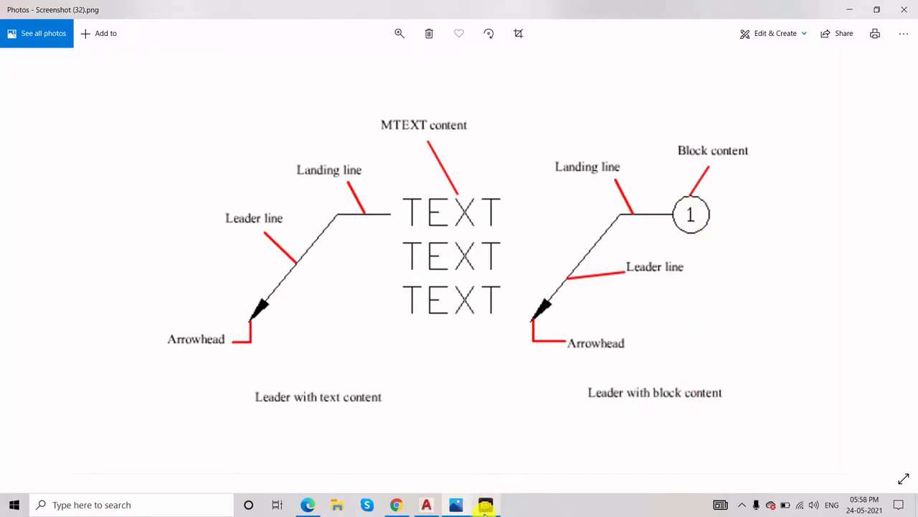
{"action": "mouse_move", "coordinate": [490, 507]}
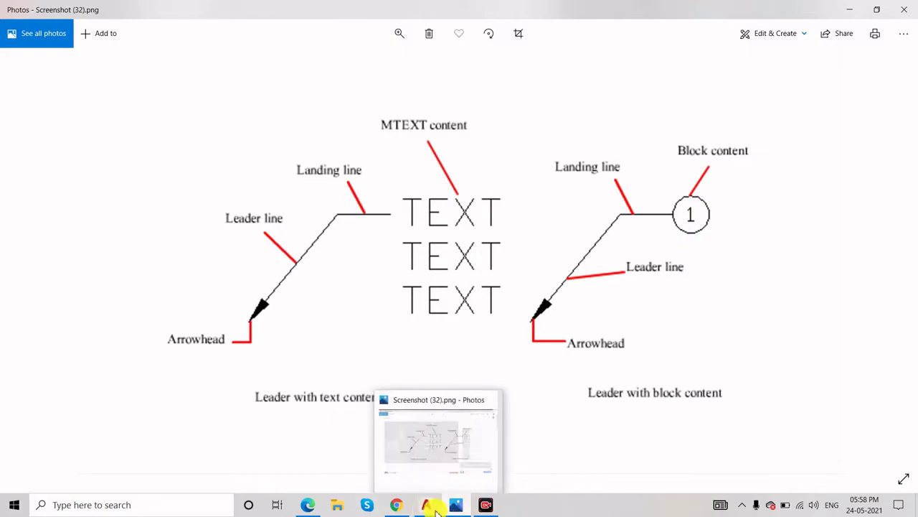
Switch back to AutoCAD and look over the base plate plan and the labelled cross section.
{"action": "left_click", "coordinate": [457, 413]}
{"action": "scroll", "coordinate": [456, 412], "scroll_direction": "down", "scroll_amount": 4}
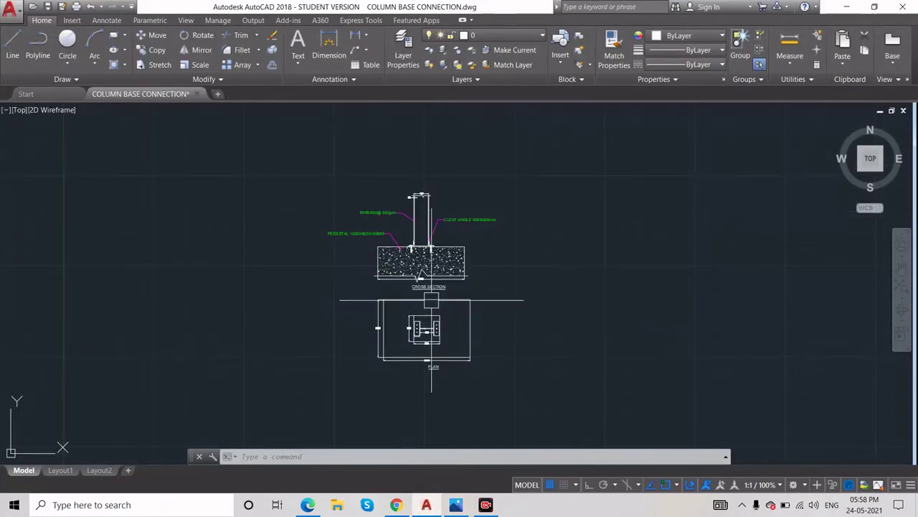
{"action": "scroll", "coordinate": [419, 353], "scroll_direction": "up", "scroll_amount": 4}
{"action": "scroll", "coordinate": [419, 353], "scroll_direction": "down", "scroll_amount": 2}
{"action": "scroll", "coordinate": [436, 318], "scroll_direction": "up", "scroll_amount": 4}
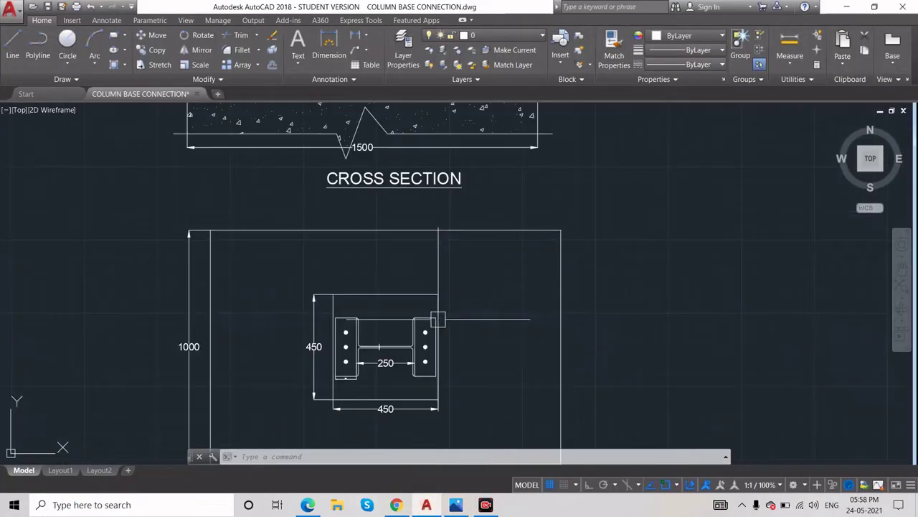
{"action": "scroll", "coordinate": [431, 359], "scroll_direction": "down", "scroll_amount": 2}
{"action": "scroll", "coordinate": [437, 385], "scroll_direction": "down", "scroll_amount": 2}
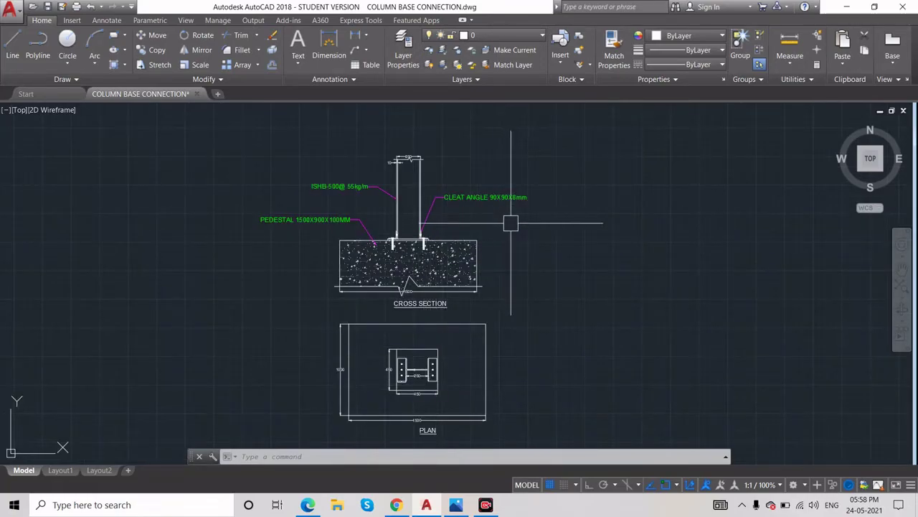
{"action": "scroll", "coordinate": [471, 201], "scroll_direction": "up", "scroll_amount": 4}
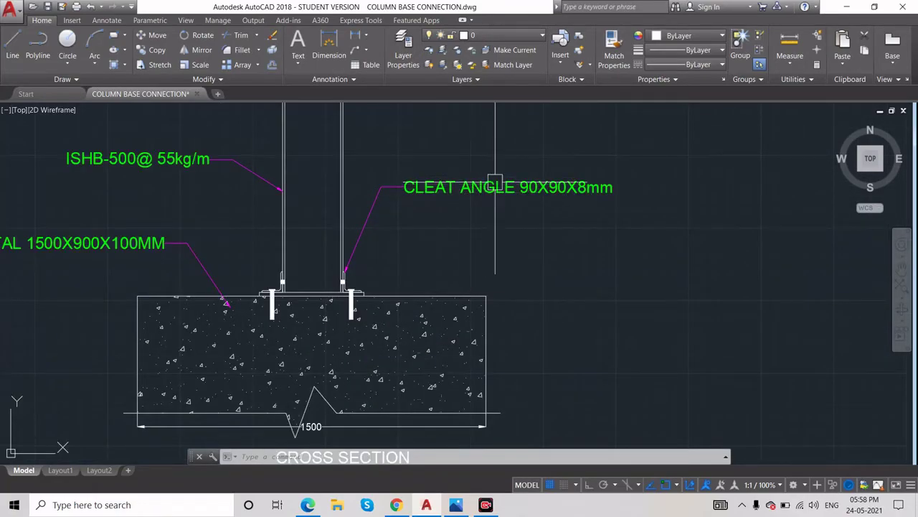
{"action": "scroll", "coordinate": [479, 200], "scroll_direction": "down", "scroll_amount": 2}
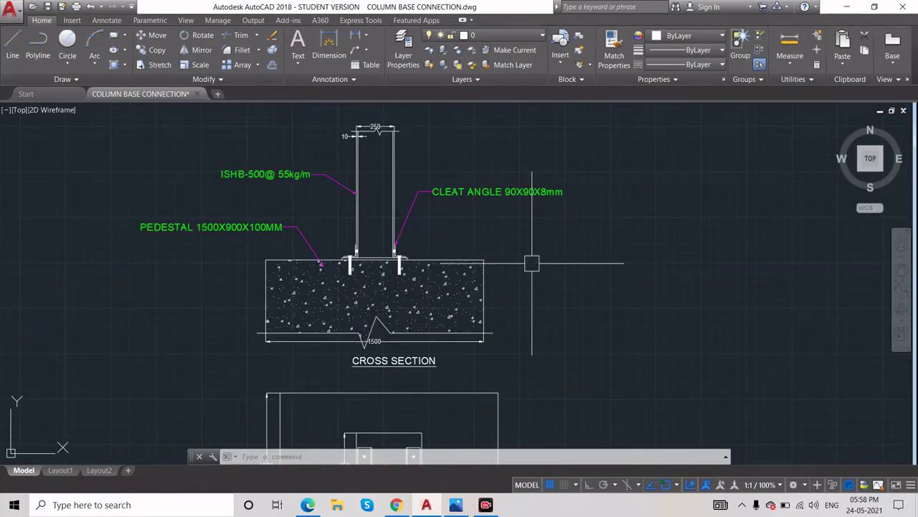
Open the Standard multileader style for modification and change its multileader type from Mtext to Block.
{"action": "type", "text": "mu"}
{"action": "key", "text": "Return"}
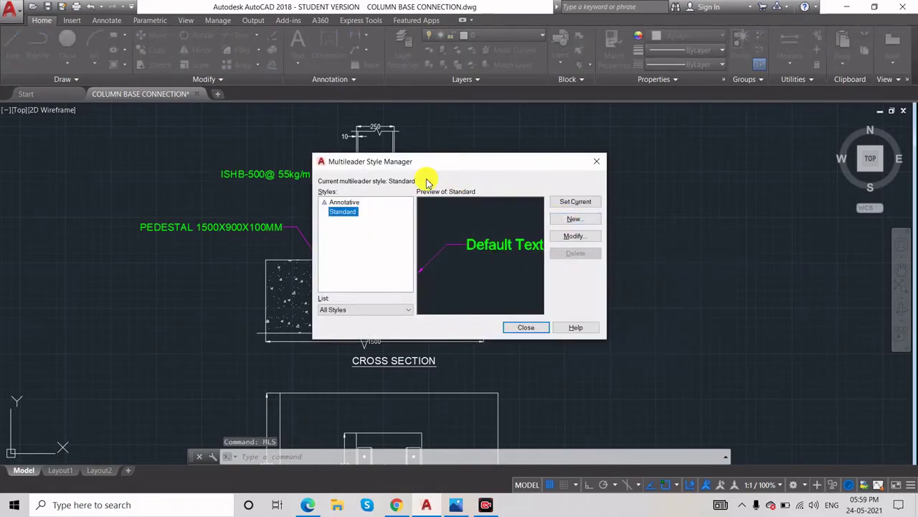
{"action": "left_click", "coordinate": [574, 236]}
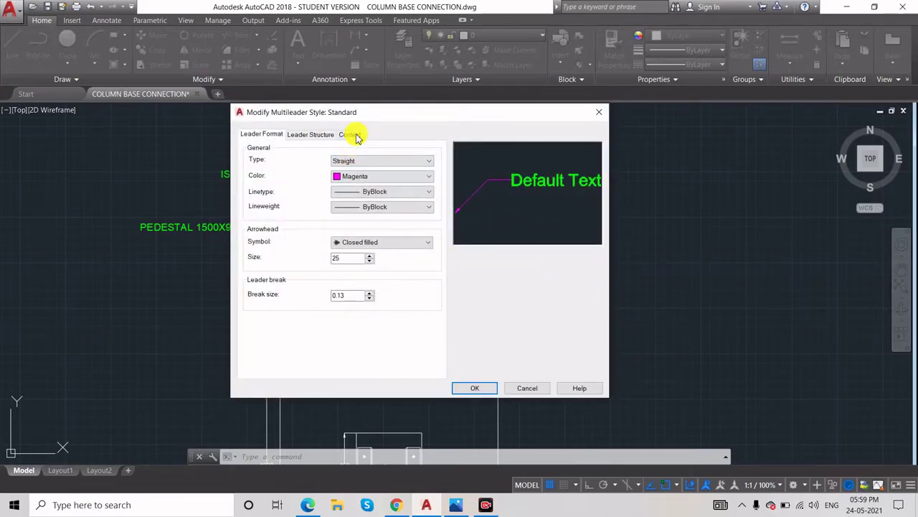
{"action": "left_click", "coordinate": [354, 135]}
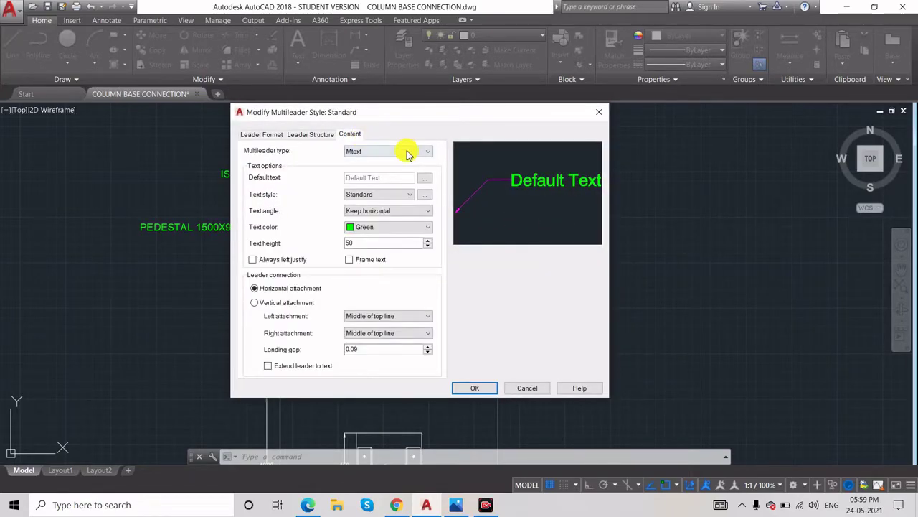
{"action": "left_click", "coordinate": [407, 153]}
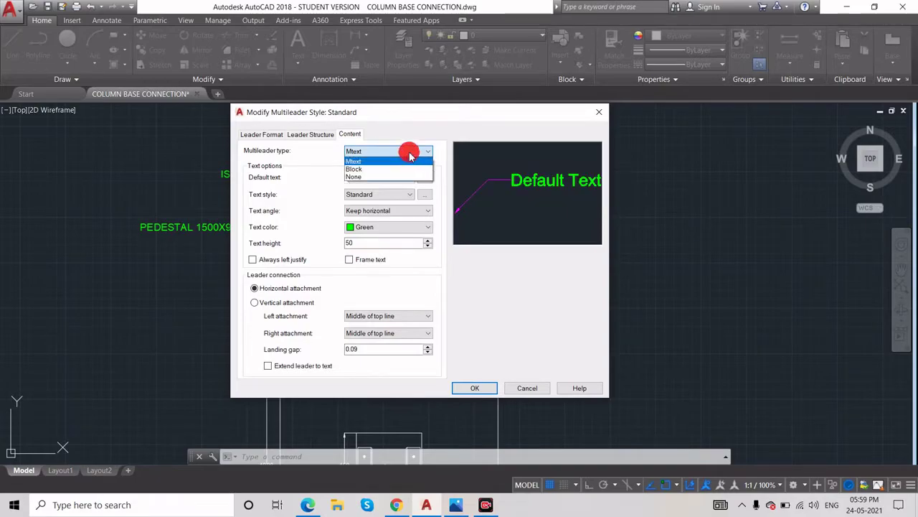
{"action": "left_click", "coordinate": [368, 170]}
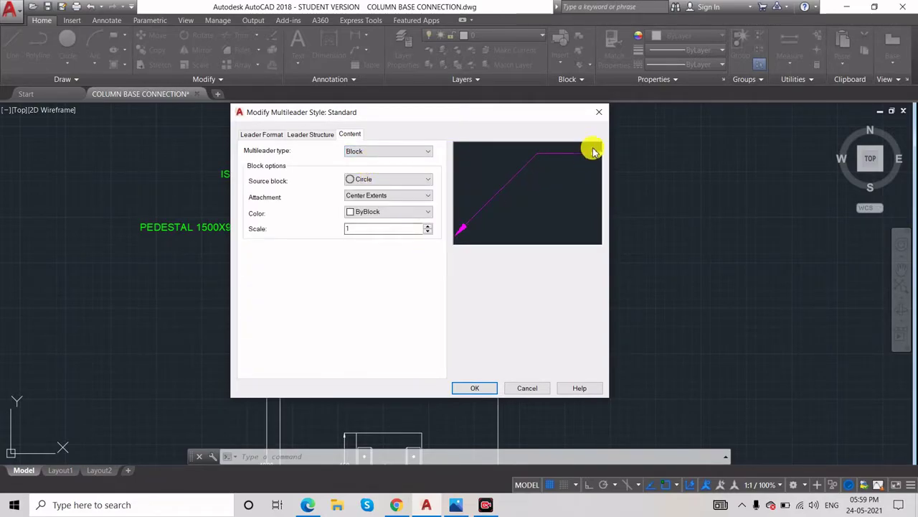
Try Detail Callout and Triangle as the style's source block, and return the source block to Circle.
{"action": "left_click", "coordinate": [372, 186]}
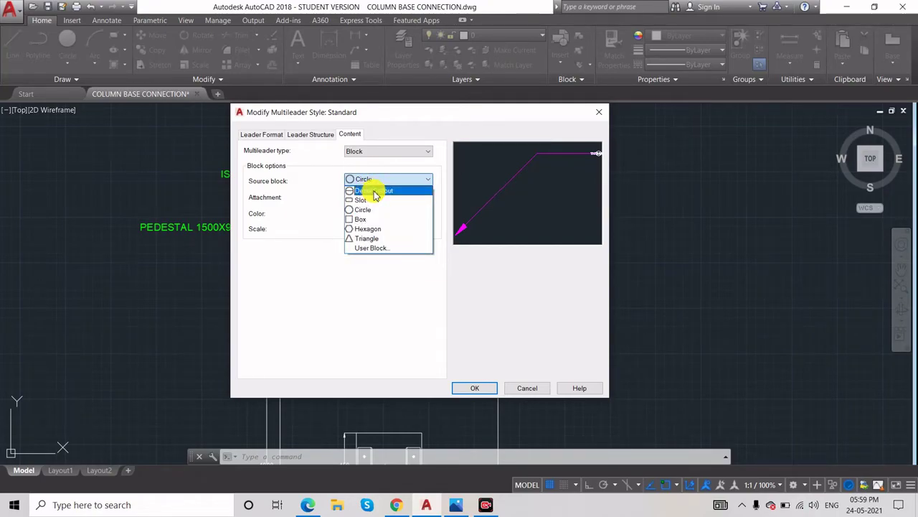
{"action": "left_click", "coordinate": [374, 193]}
{"action": "left_click", "coordinate": [376, 185]}
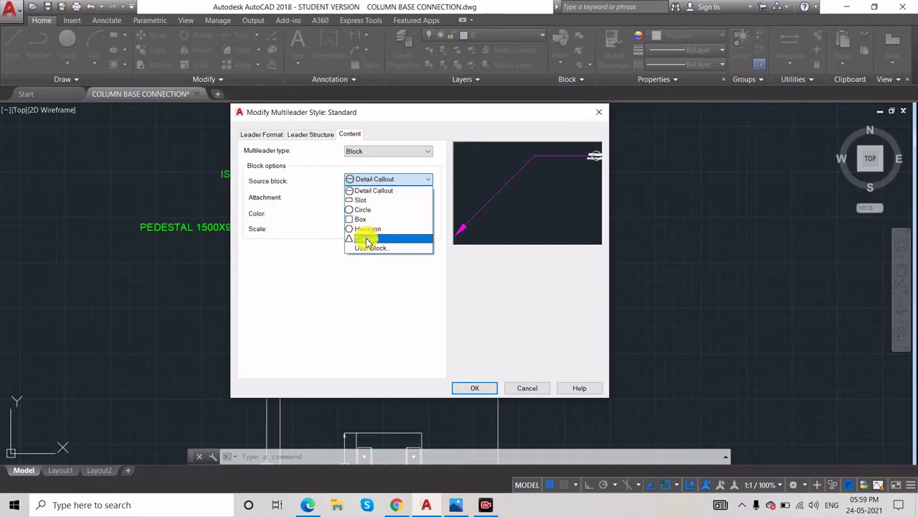
{"action": "left_click", "coordinate": [366, 241]}
{"action": "left_click", "coordinate": [379, 179]}
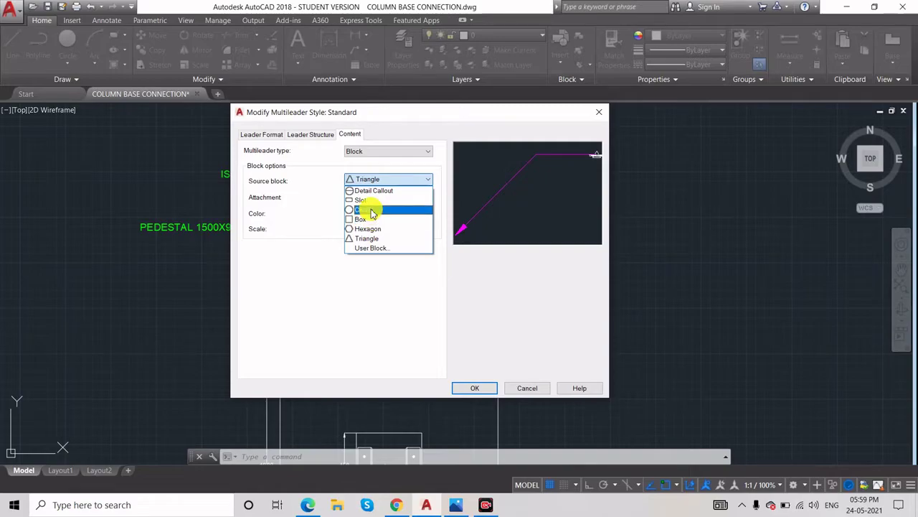
{"action": "left_click", "coordinate": [372, 211]}
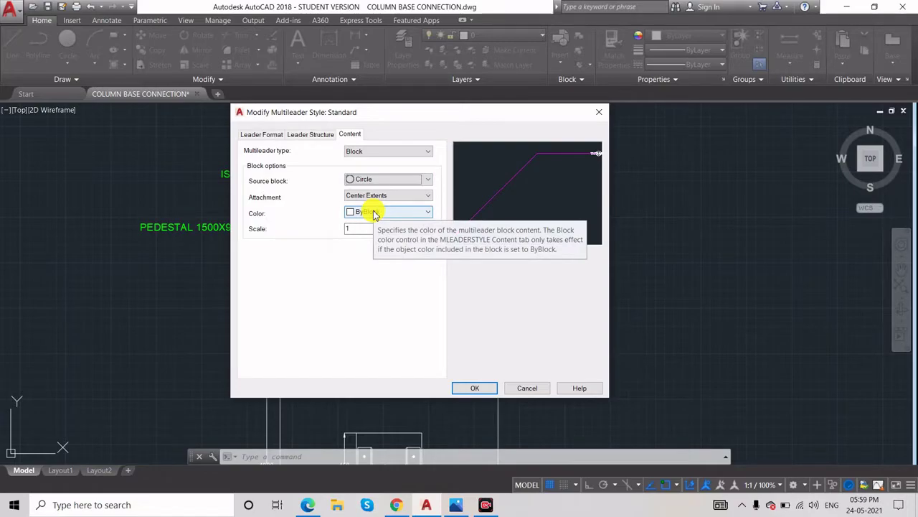
Set the block content's color to Yellow and its scale to 5, and save the multileader style.
{"action": "left_click", "coordinate": [373, 213]}
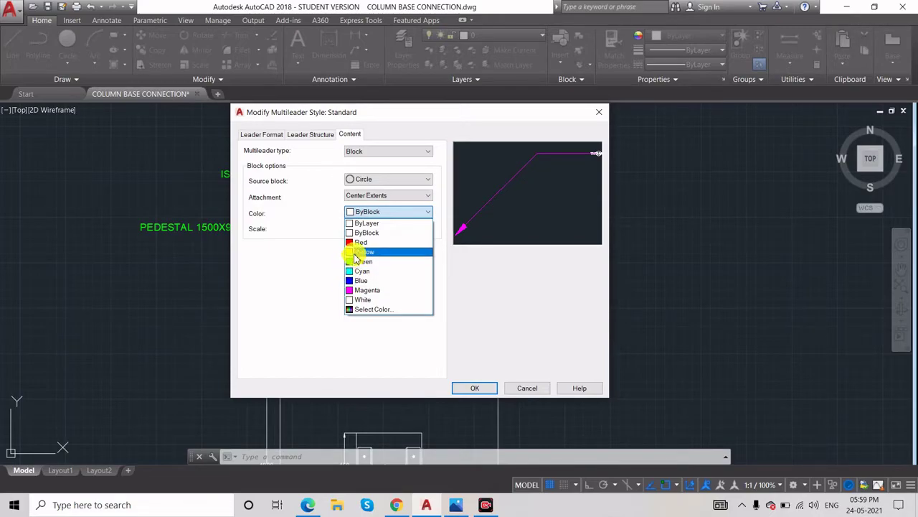
{"action": "left_click", "coordinate": [353, 253]}
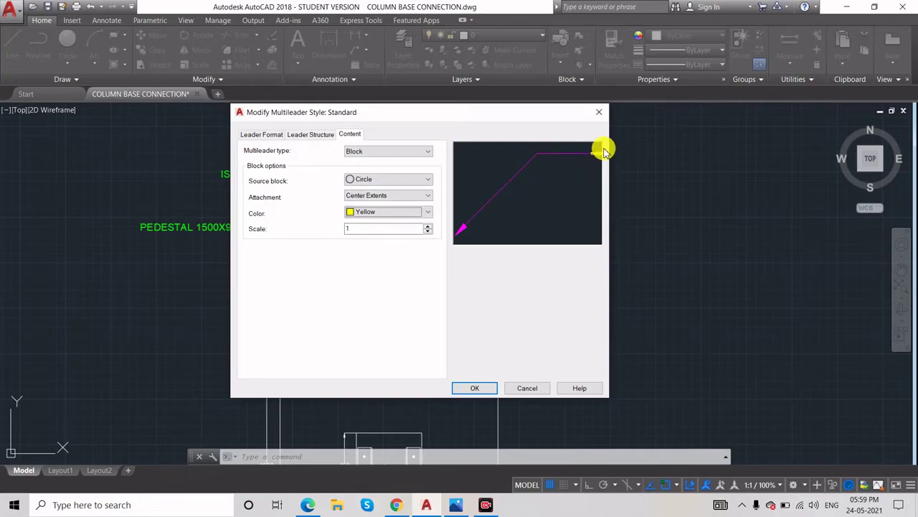
{"action": "double_click", "coordinate": [363, 229]}
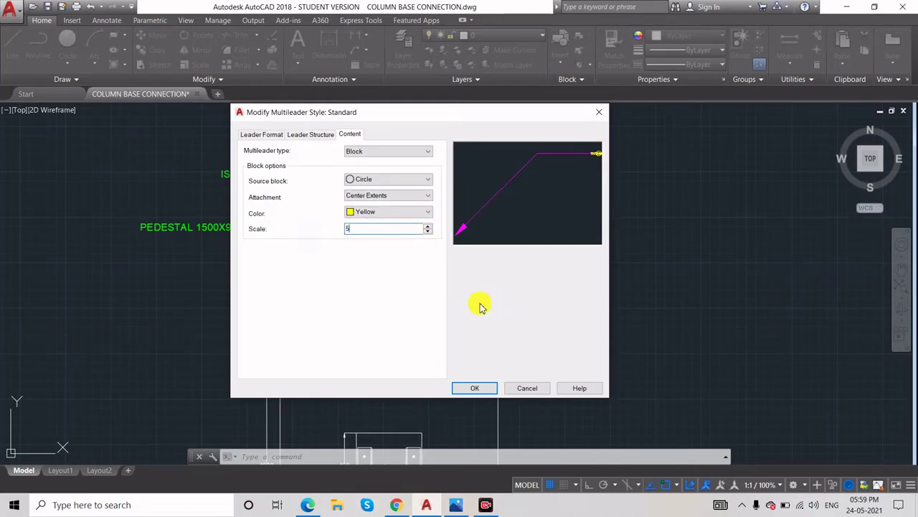
{"action": "left_click", "coordinate": [320, 137]}
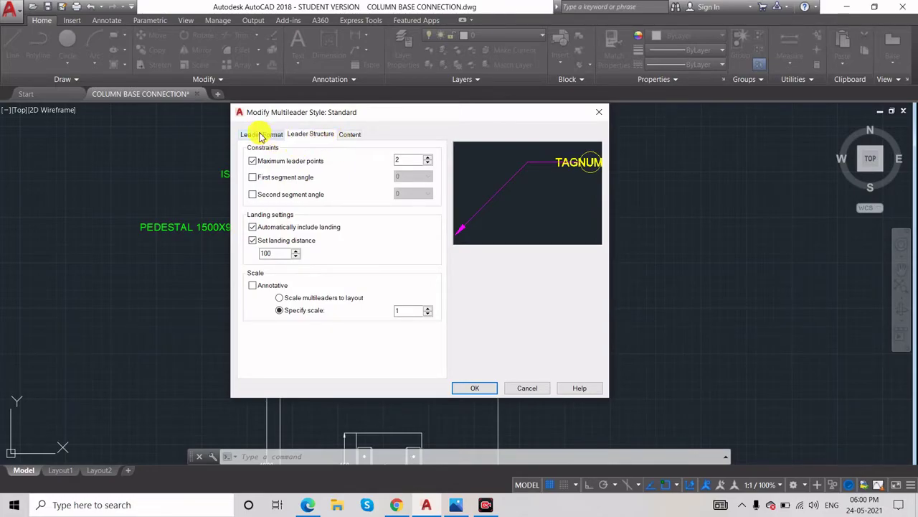
{"action": "left_click", "coordinate": [345, 140]}
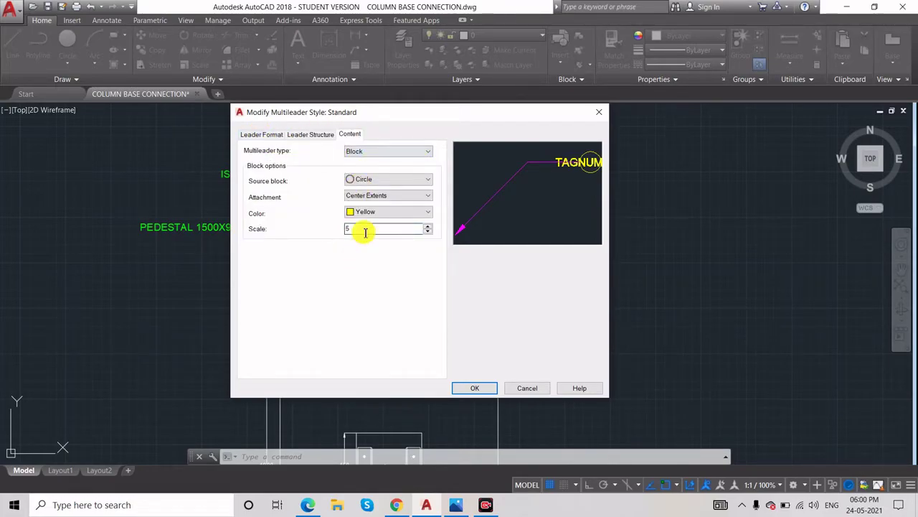
{"action": "left_click", "coordinate": [475, 389]}
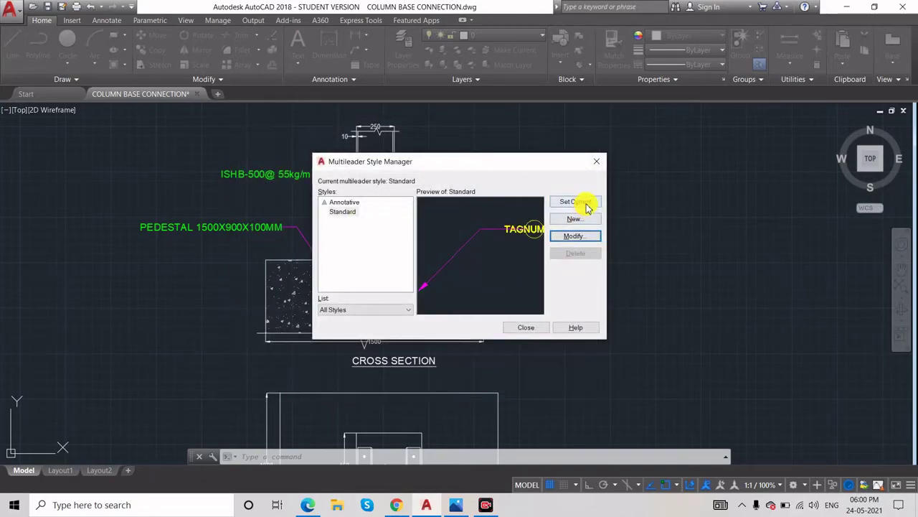
{"action": "left_click", "coordinate": [529, 327]}
Add a block multileader in the plan from the upper bolt of the right-hand cleat angle, with tag A in the circle.
{"action": "scroll", "coordinate": [537, 313], "scroll_direction": "down", "scroll_amount": 4}
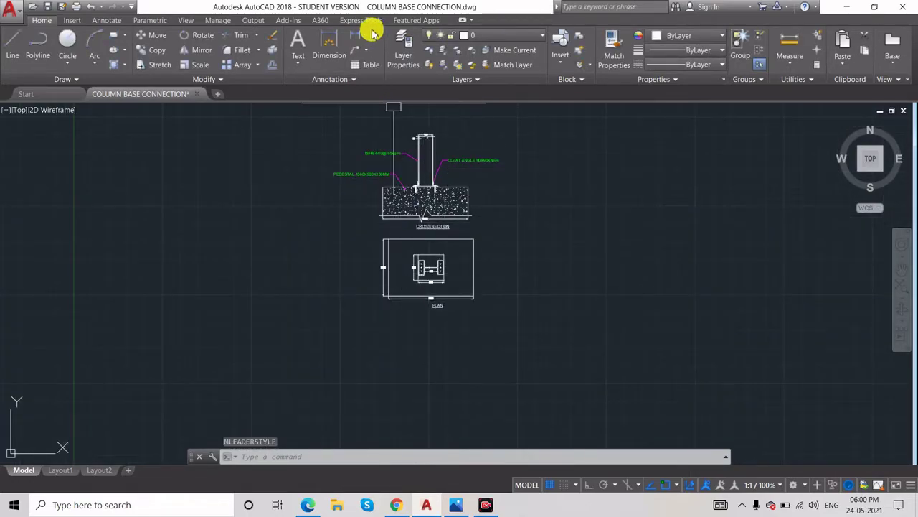
{"action": "type", "text": "M"}
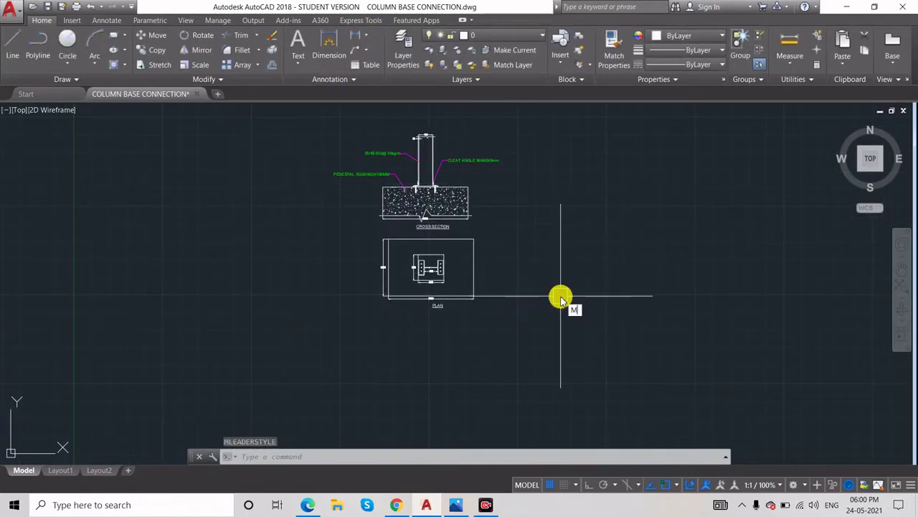
{"action": "type", "text": "LEAD"}
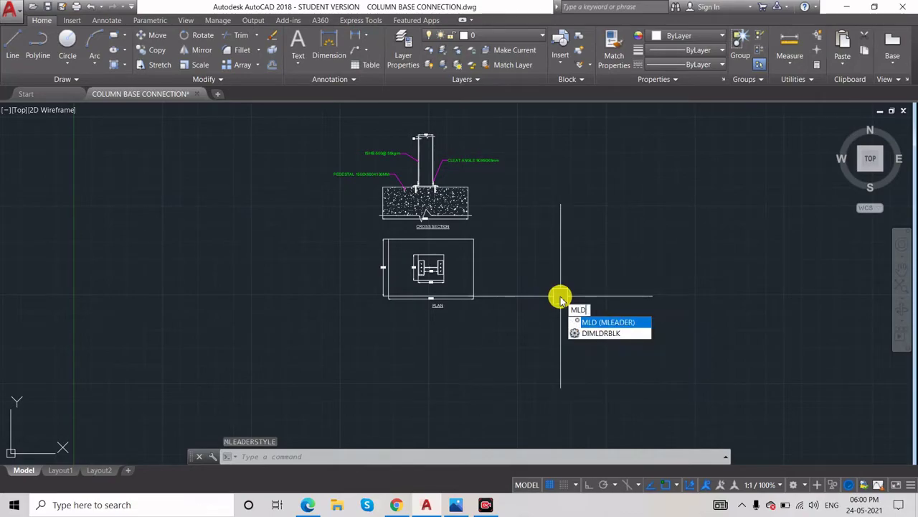
{"action": "key", "text": "Return"}
{"action": "scroll", "coordinate": [488, 229], "scroll_direction": "up", "scroll_amount": 9}
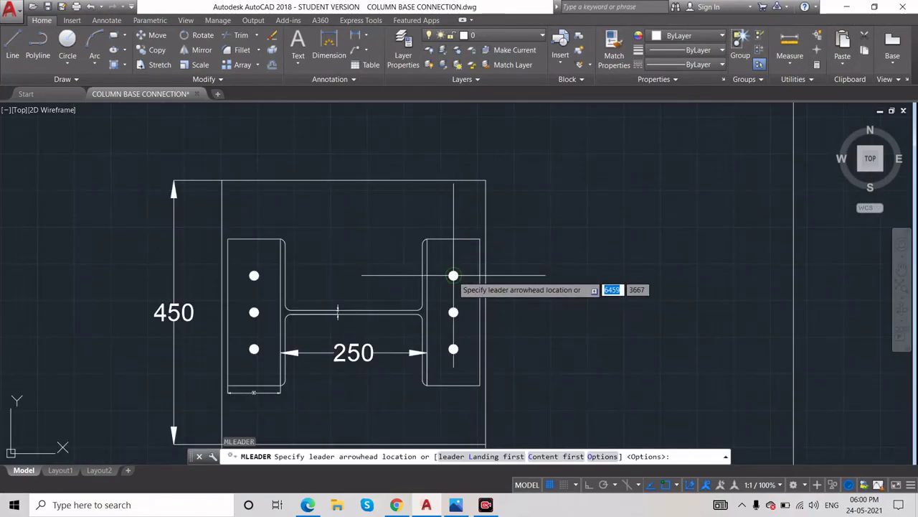
{"action": "left_click", "coordinate": [454, 275]}
{"action": "scroll", "coordinate": [550, 228], "scroll_direction": "down", "scroll_amount": 6}
{"action": "left_click", "coordinate": [550, 228]}
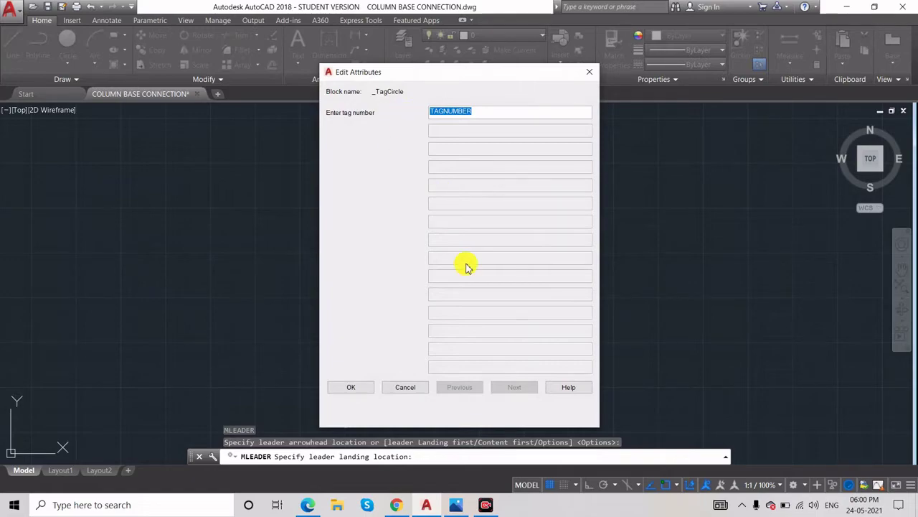
{"action": "left_click_drag", "start_coordinate": [438, 111], "coordinate": [497, 128]}
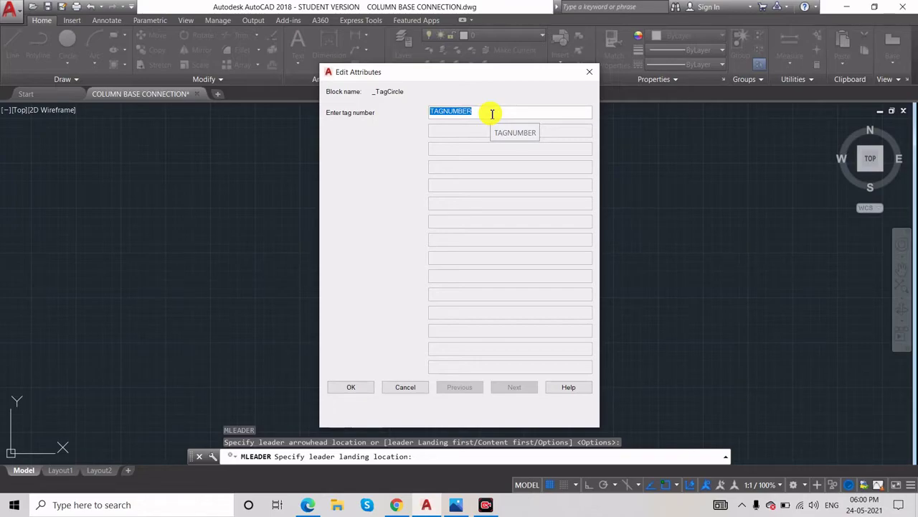
{"action": "left_click", "coordinate": [359, 387]}
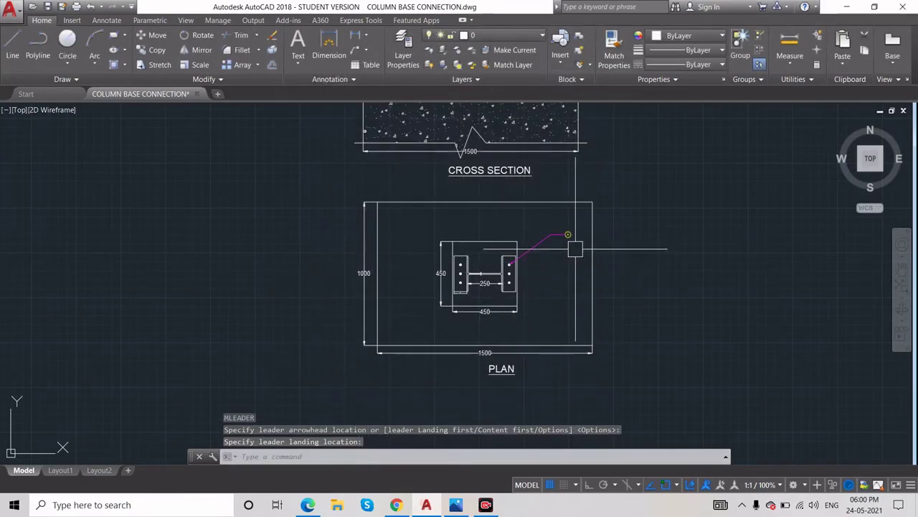
{"action": "scroll", "coordinate": [566, 244], "scroll_direction": "up", "scroll_amount": 4}
{"action": "scroll", "coordinate": [530, 280], "scroll_direction": "down", "scroll_amount": 2}
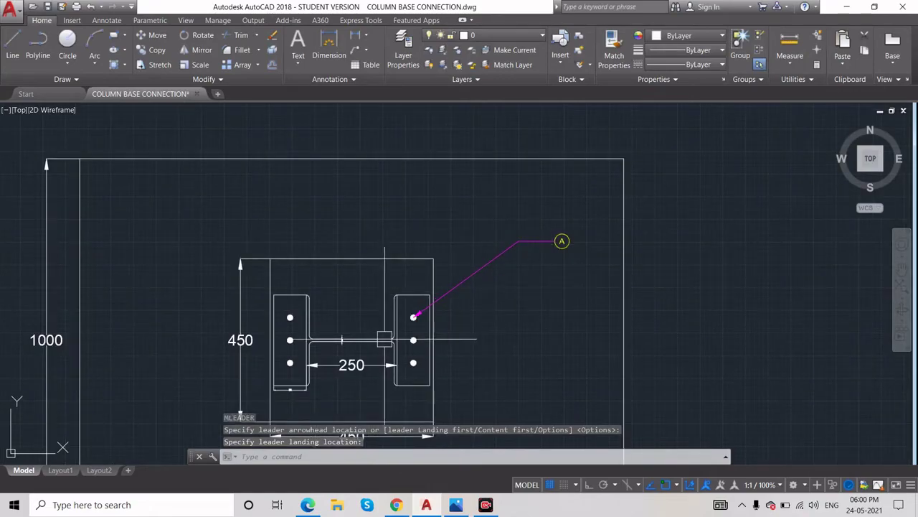
{"action": "scroll", "coordinate": [513, 266], "scroll_direction": "up", "scroll_amount": 2}
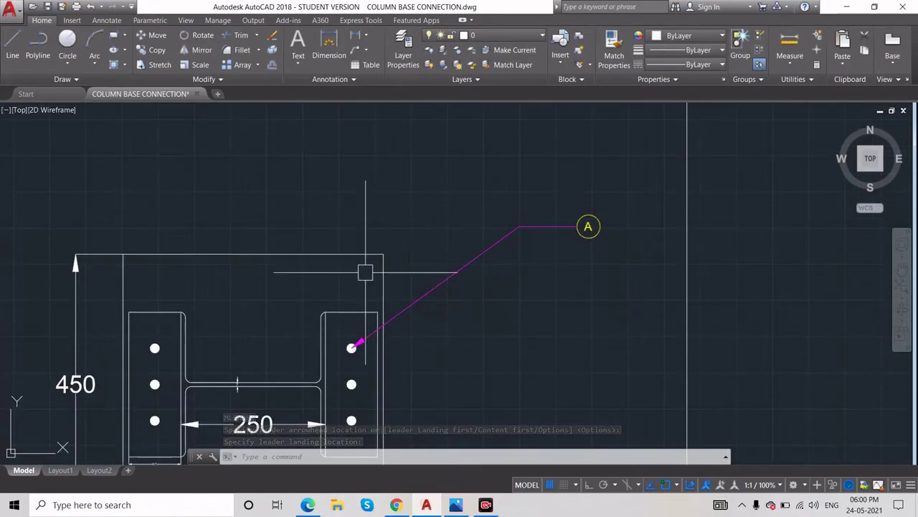
{"action": "scroll", "coordinate": [391, 229], "scroll_direction": "down", "scroll_amount": 1}
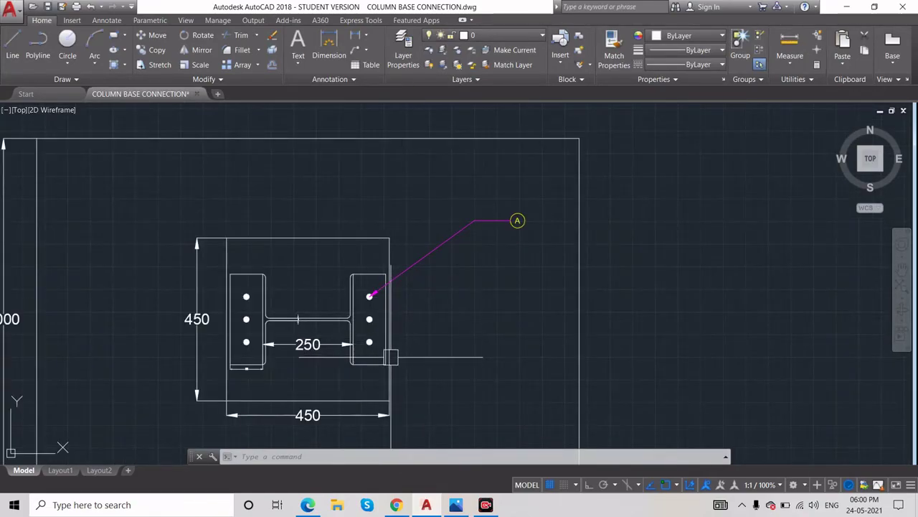
Add a block multileader from the middle bolt of the right-hand cleat angle, with tag number 1.
{"action": "key", "text": "Return"}
{"action": "scroll", "coordinate": [372, 324], "scroll_direction": "up", "scroll_amount": 4}
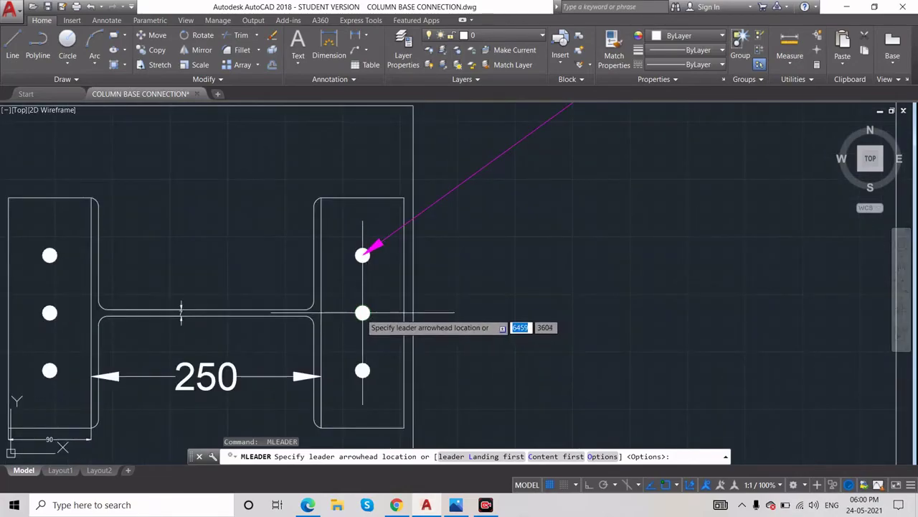
{"action": "scroll", "coordinate": [363, 313], "scroll_direction": "up", "scroll_amount": 2}
{"action": "left_click", "coordinate": [363, 313]}
{"action": "scroll", "coordinate": [361, 314], "scroll_direction": "down", "scroll_amount": 6}
{"action": "left_click", "coordinate": [465, 216]}
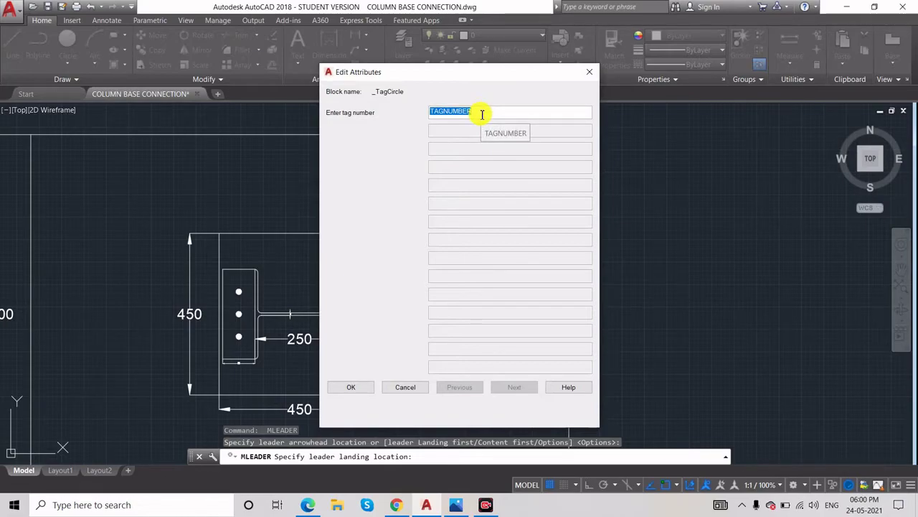
{"action": "left_click", "coordinate": [367, 393]}
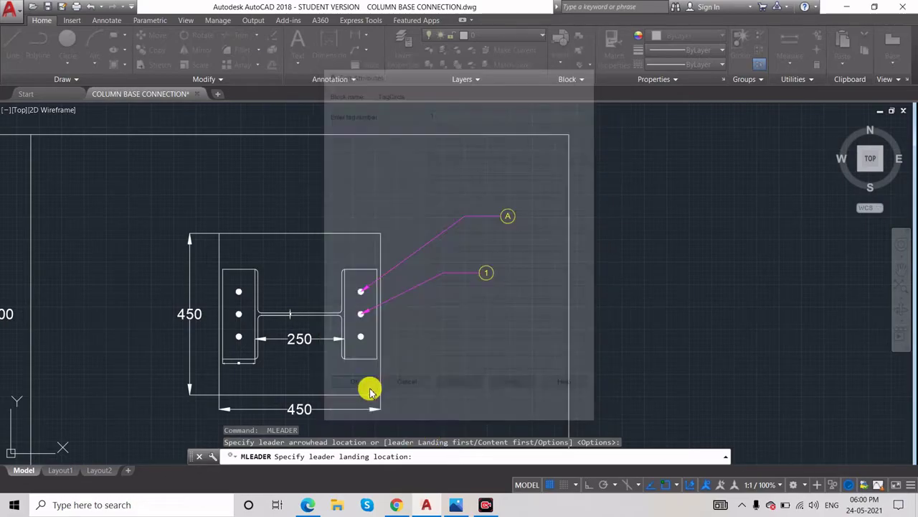
{"action": "scroll", "coordinate": [482, 263], "scroll_direction": "up", "scroll_amount": 2}
{"action": "scroll", "coordinate": [516, 242], "scroll_direction": "down", "scroll_amount": 2}
Add a block multileader from the lower bolt of the right-hand cleat angle, with tag B.
{"action": "key", "text": "Return"}
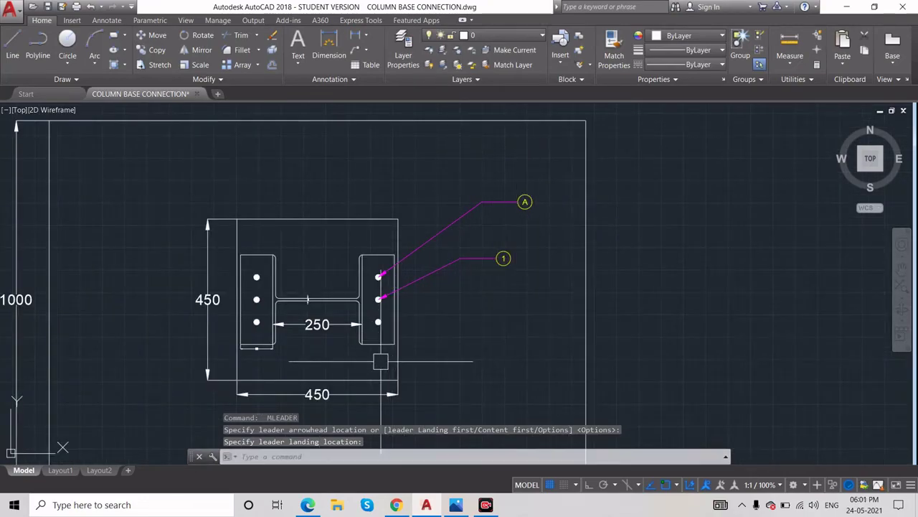
{"action": "scroll", "coordinate": [381, 345], "scroll_direction": "up", "scroll_amount": 4}
{"action": "left_click", "coordinate": [387, 265]}
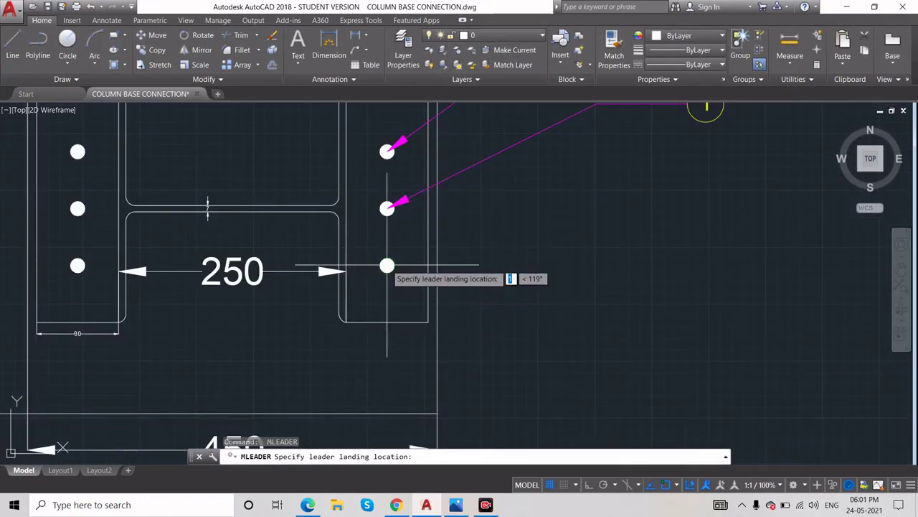
{"action": "scroll", "coordinate": [387, 266], "scroll_direction": "down", "scroll_amount": 4}
{"action": "left_click", "coordinate": [440, 284]}
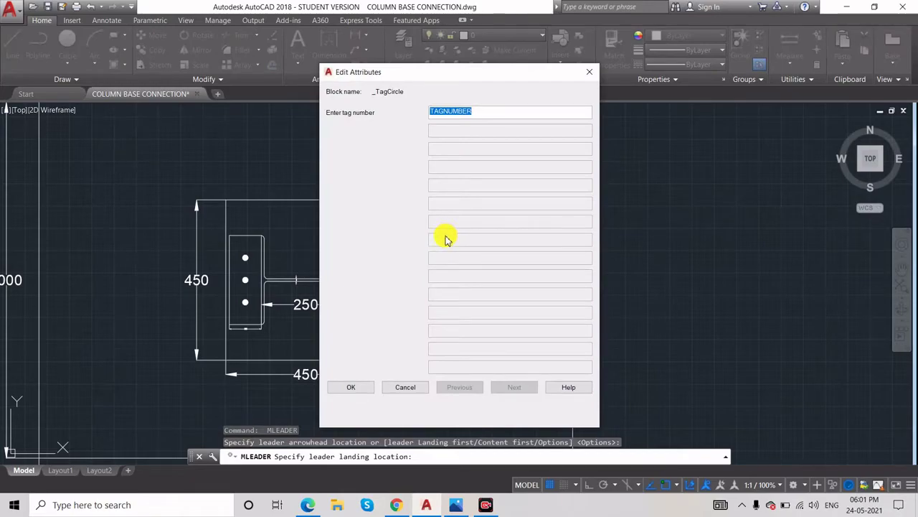
{"action": "left_click", "coordinate": [362, 387]}
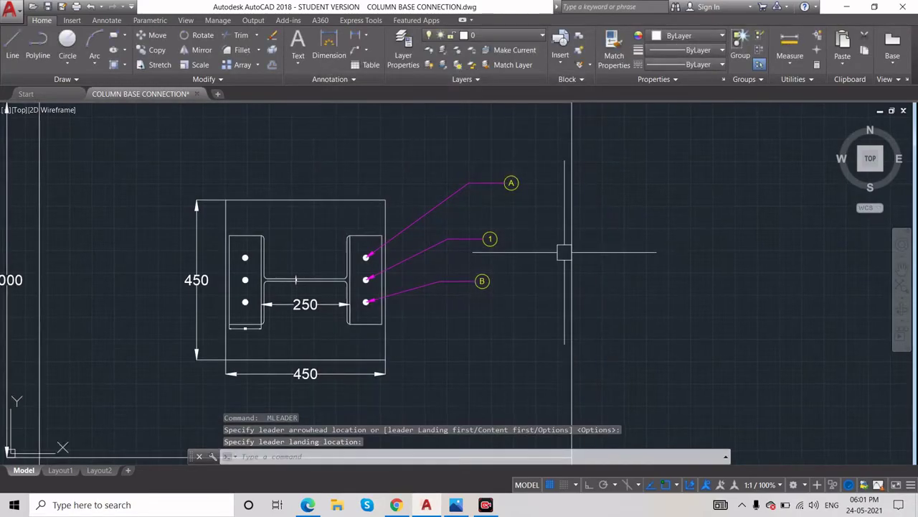
Review the three tagged block leaders on the plan, and switch to Photos to compare them with the reference leader with block content.
{"action": "scroll", "coordinate": [486, 268], "scroll_direction": "down", "scroll_amount": 3}
{"action": "scroll", "coordinate": [426, 175], "scroll_direction": "up", "scroll_amount": 4}
{"action": "scroll", "coordinate": [494, 310], "scroll_direction": "down", "scroll_amount": 1}
{"action": "scroll", "coordinate": [495, 310], "scroll_direction": "down", "scroll_amount": 3}
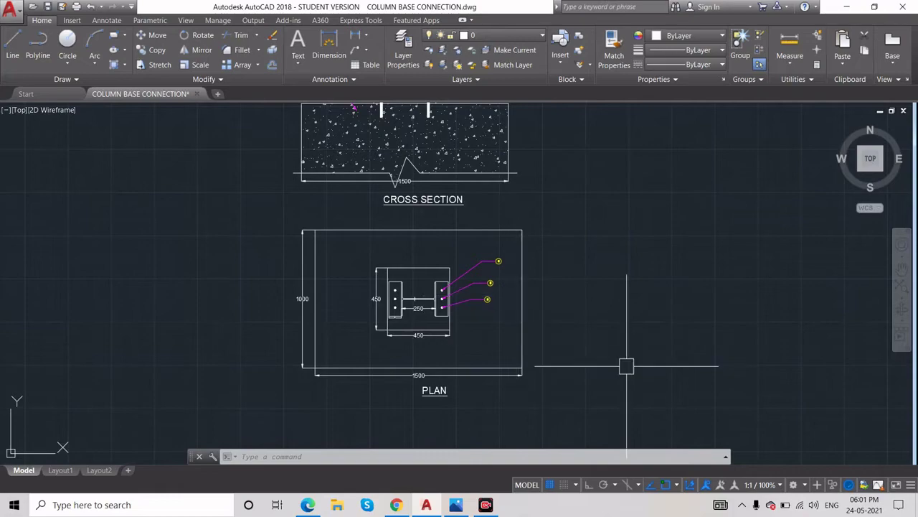
{"action": "scroll", "coordinate": [496, 292], "scroll_direction": "up", "scroll_amount": 4}
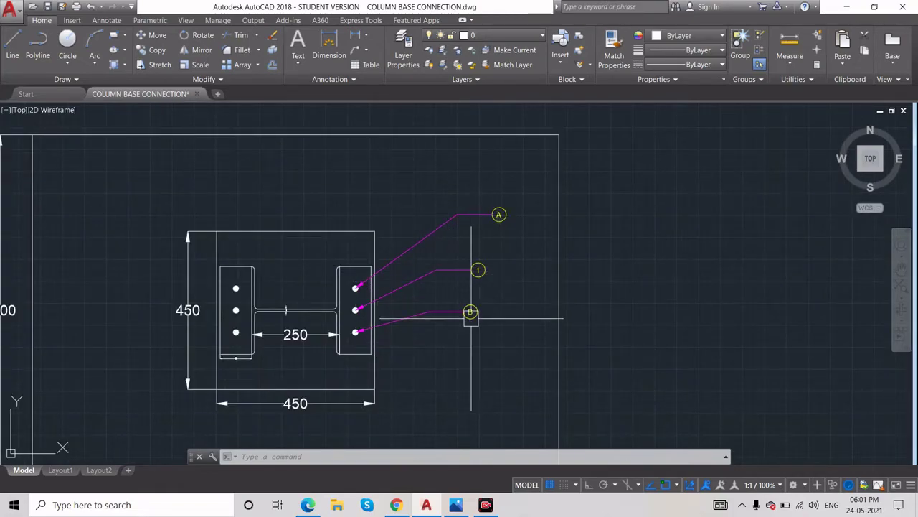
{"action": "left_click", "coordinate": [454, 506]}
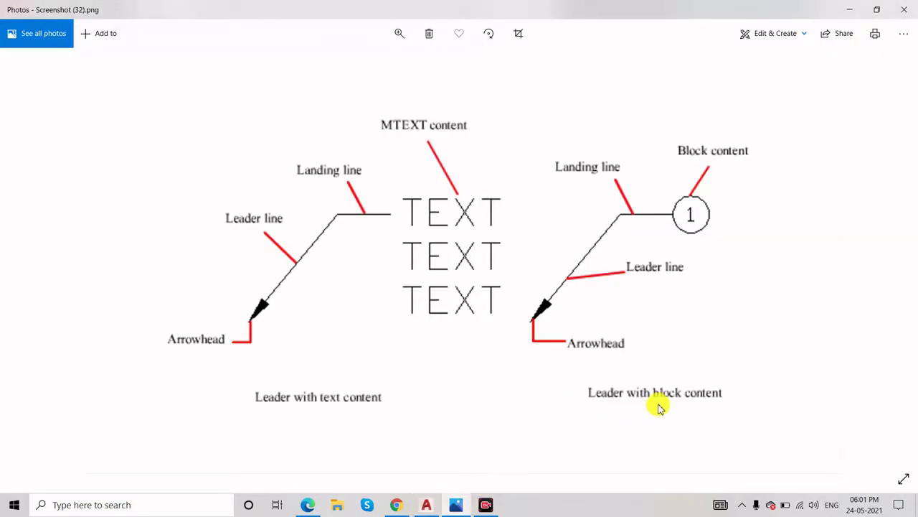
Switch back to AutoCAD and review the text leaders on the cross section and the block leaders on the plan.
{"action": "left_click", "coordinate": [452, 506]}
{"action": "scroll", "coordinate": [475, 369], "scroll_direction": "down", "scroll_amount": 2}
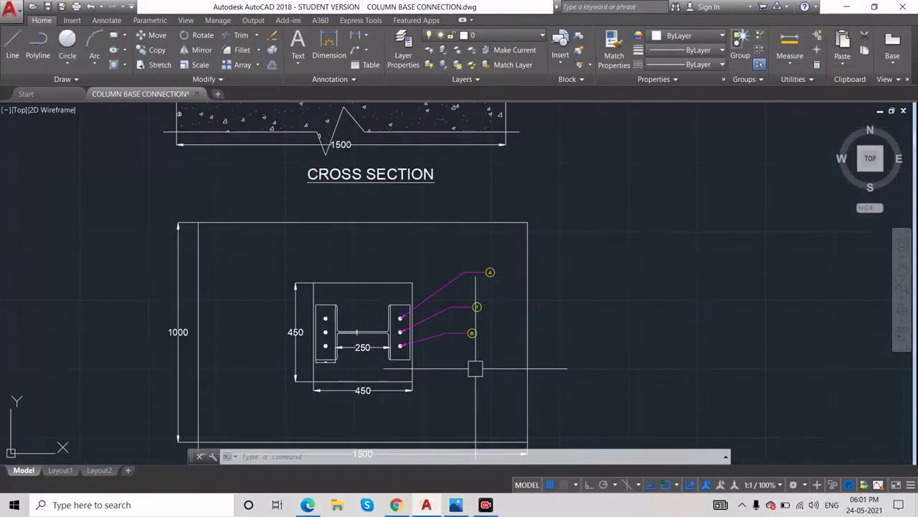
{"action": "scroll", "coordinate": [496, 229], "scroll_direction": "down", "scroll_amount": 3}
{"action": "scroll", "coordinate": [473, 239], "scroll_direction": "up", "scroll_amount": 3}
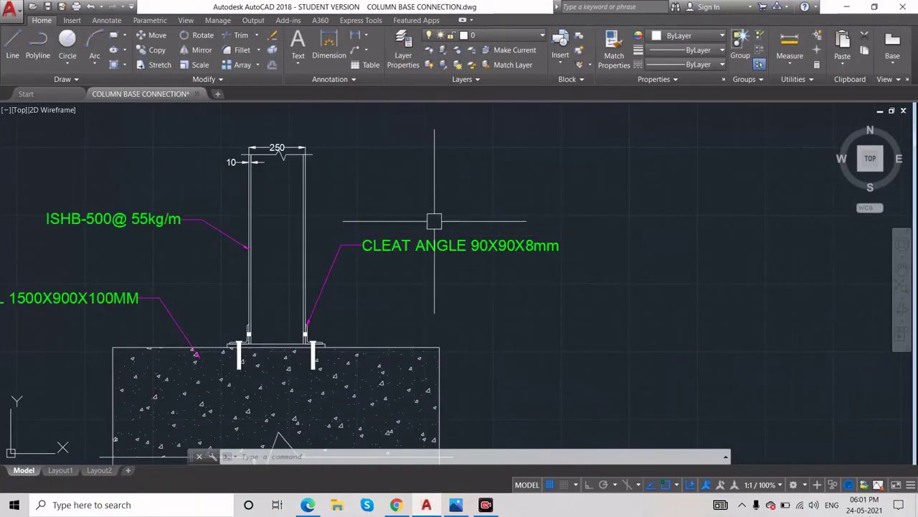
{"action": "scroll", "coordinate": [440, 261], "scroll_direction": "down", "scroll_amount": 1}
{"action": "scroll", "coordinate": [421, 382], "scroll_direction": "down", "scroll_amount": 3}
{"action": "scroll", "coordinate": [425, 380], "scroll_direction": "up", "scroll_amount": 2}
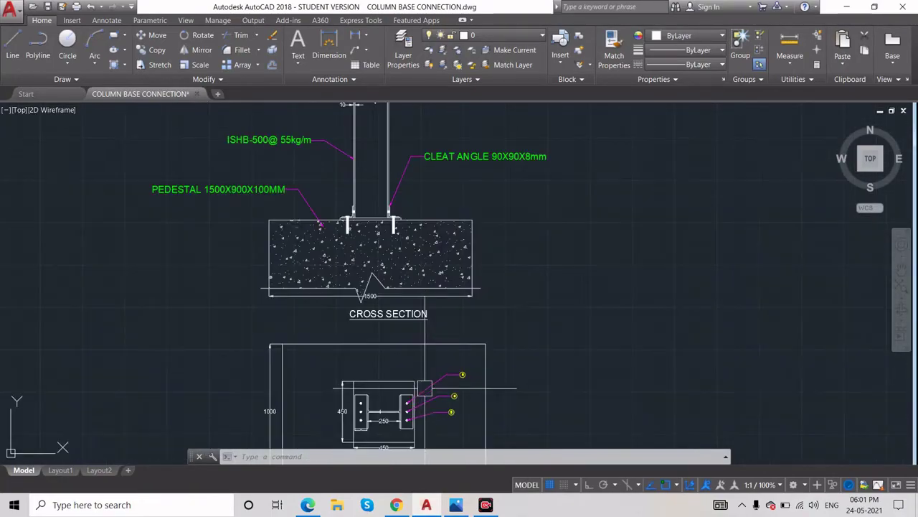
{"action": "scroll", "coordinate": [445, 247], "scroll_direction": "down", "scroll_amount": 3}
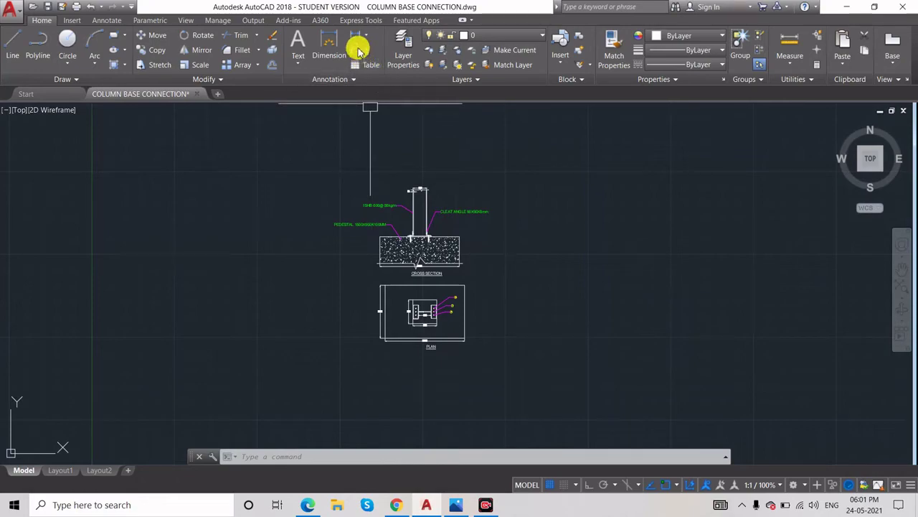
{"action": "left_click", "coordinate": [365, 51]}
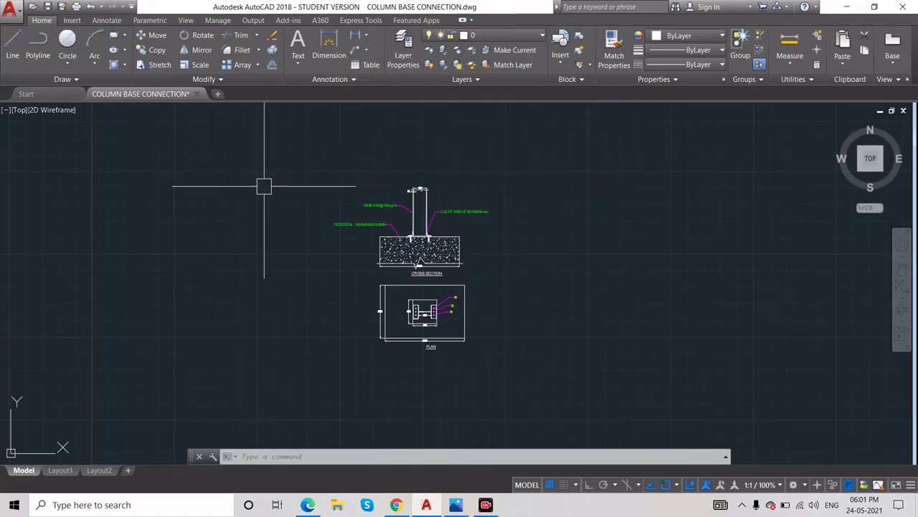
Add a second leader line to the CLEAT ANGLE 90X90X8mm multileader, with its arrowhead on the left-hand cleat angle in the cross section.
{"action": "scroll", "coordinate": [431, 226], "scroll_direction": "up", "scroll_amount": 6}
{"action": "scroll", "coordinate": [487, 244], "scroll_direction": "up", "scroll_amount": 4}
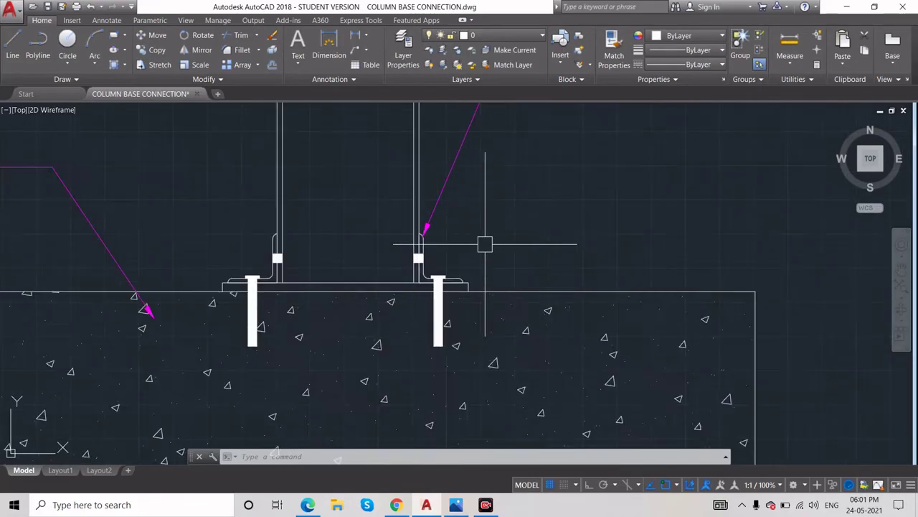
{"action": "scroll", "coordinate": [460, 291], "scroll_direction": "down", "scroll_amount": 2}
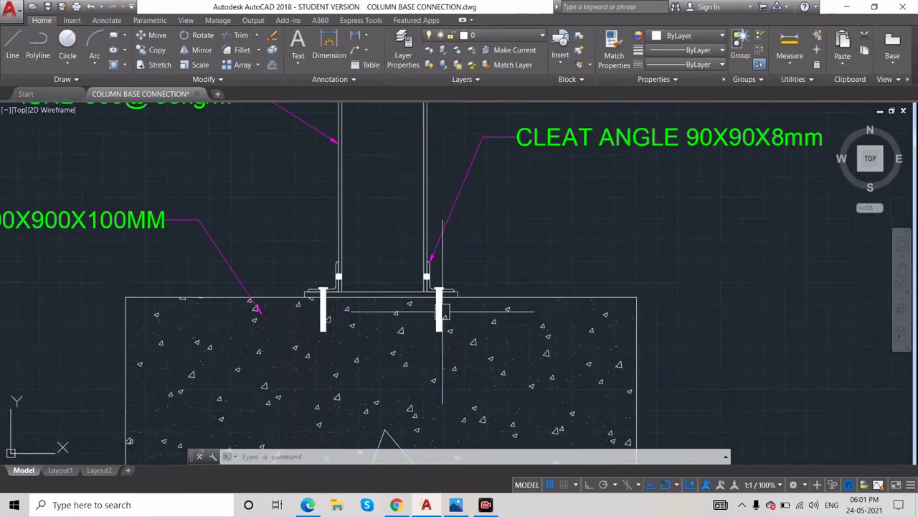
{"action": "scroll", "coordinate": [327, 276], "scroll_direction": "up", "scroll_amount": 4}
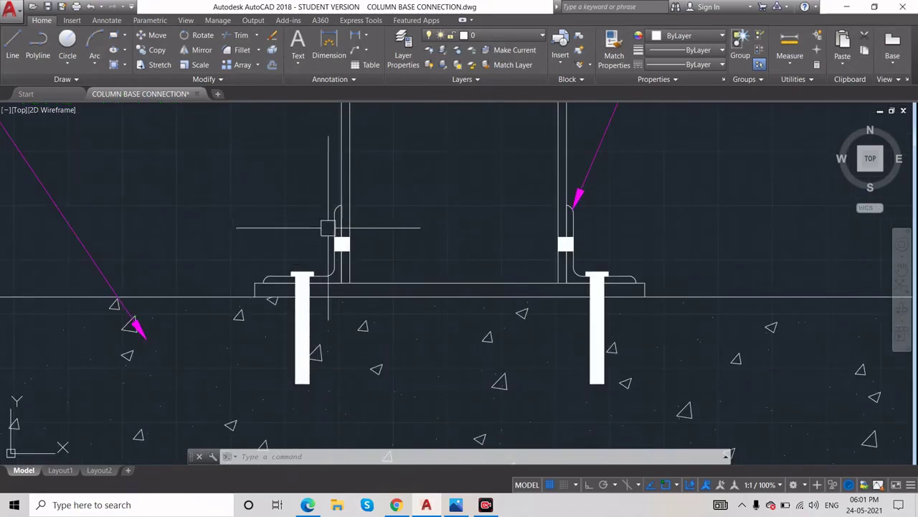
{"action": "scroll", "coordinate": [339, 219], "scroll_direction": "down", "scroll_amount": 5}
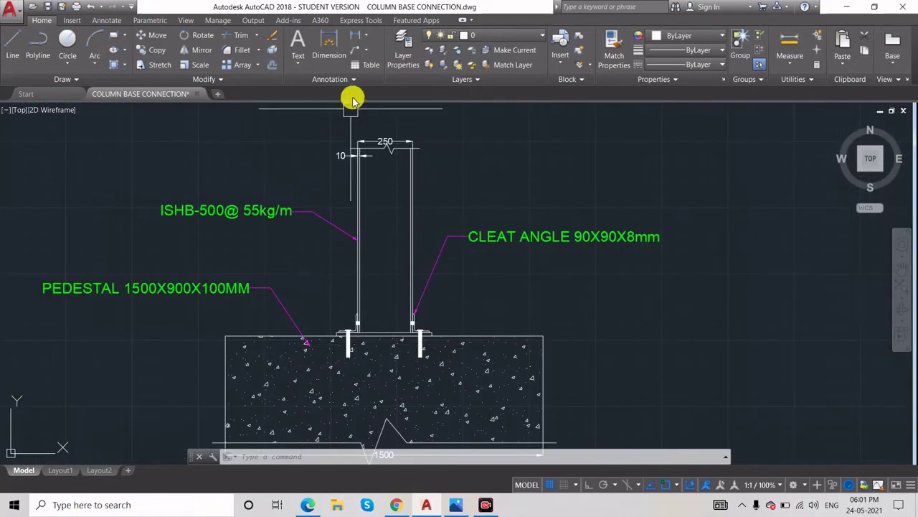
{"action": "left_click", "coordinate": [366, 53]}
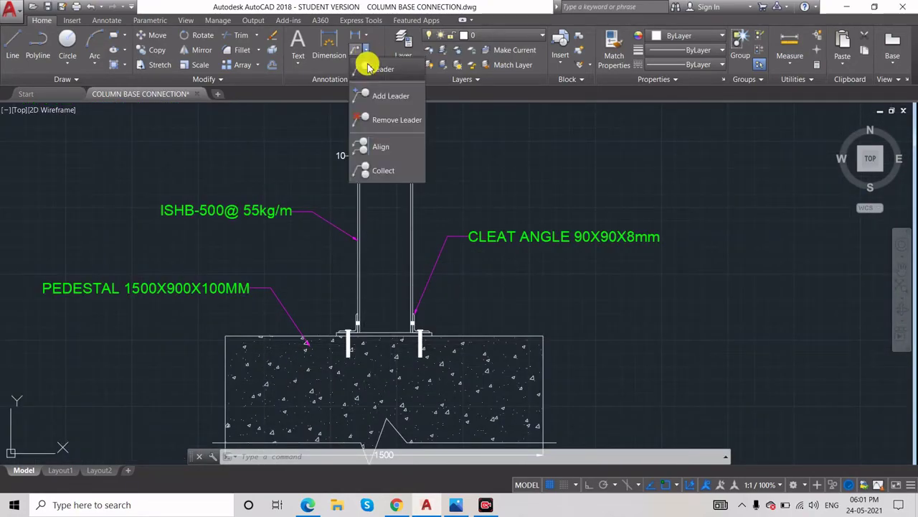
{"action": "left_click", "coordinate": [385, 101]}
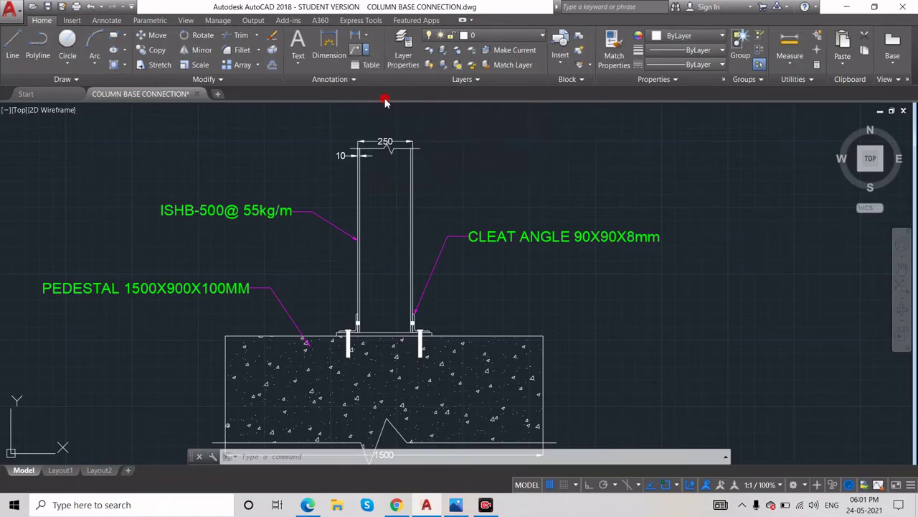
{"action": "left_click", "coordinate": [452, 239]}
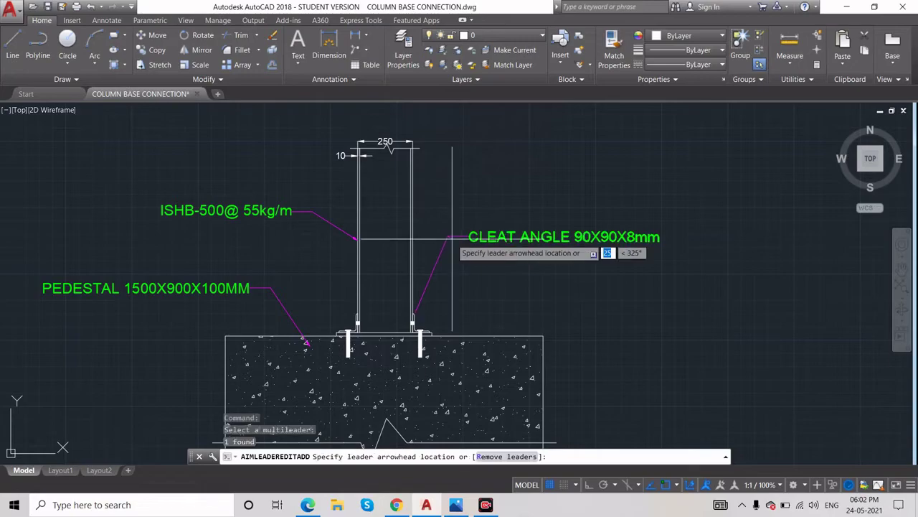
{"action": "scroll", "coordinate": [363, 320], "scroll_direction": "up", "scroll_amount": 5}
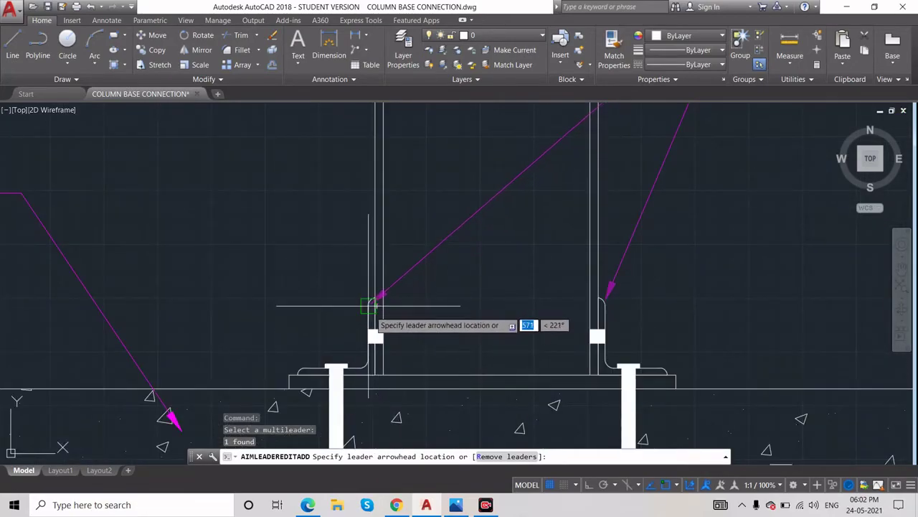
{"action": "scroll", "coordinate": [372, 314], "scroll_direction": "up", "scroll_amount": 3}
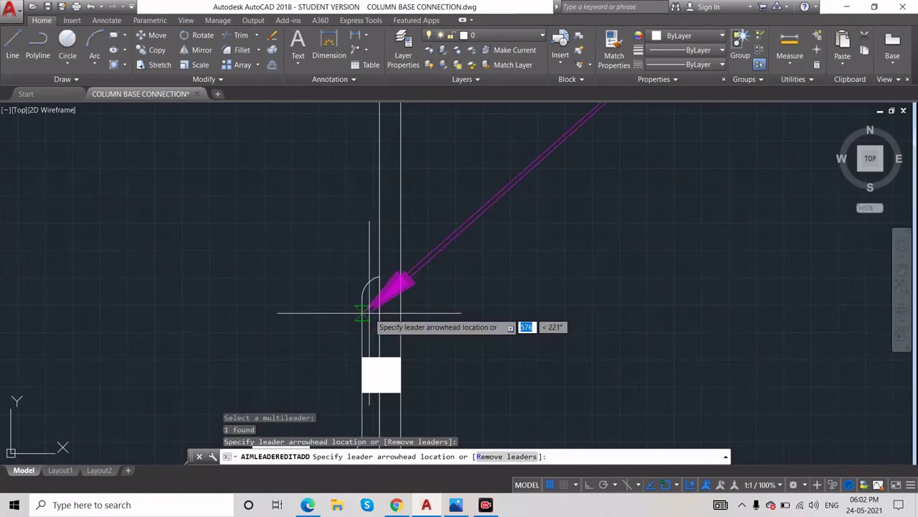
{"action": "scroll", "coordinate": [368, 313], "scroll_direction": "down", "scroll_amount": 4}
{"action": "scroll", "coordinate": [431, 345], "scroll_direction": "up", "scroll_amount": 5}
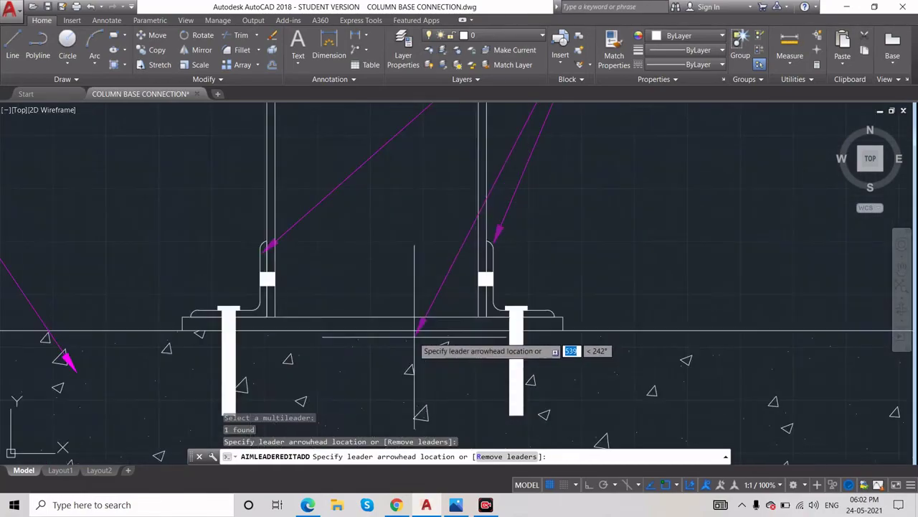
{"action": "scroll", "coordinate": [277, 373], "scroll_direction": "down", "scroll_amount": 2}
{"action": "scroll", "coordinate": [331, 441], "scroll_direction": "down", "scroll_amount": 4}
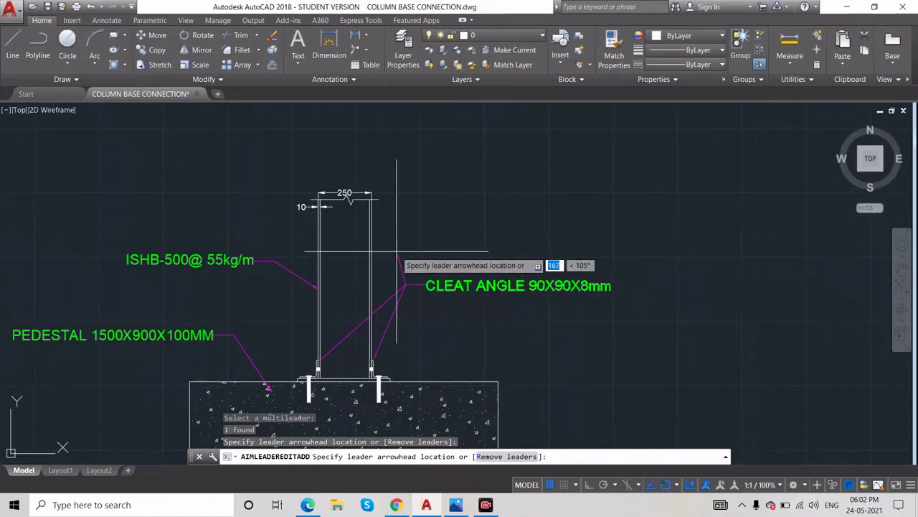
{"action": "key", "text": "Escape"}
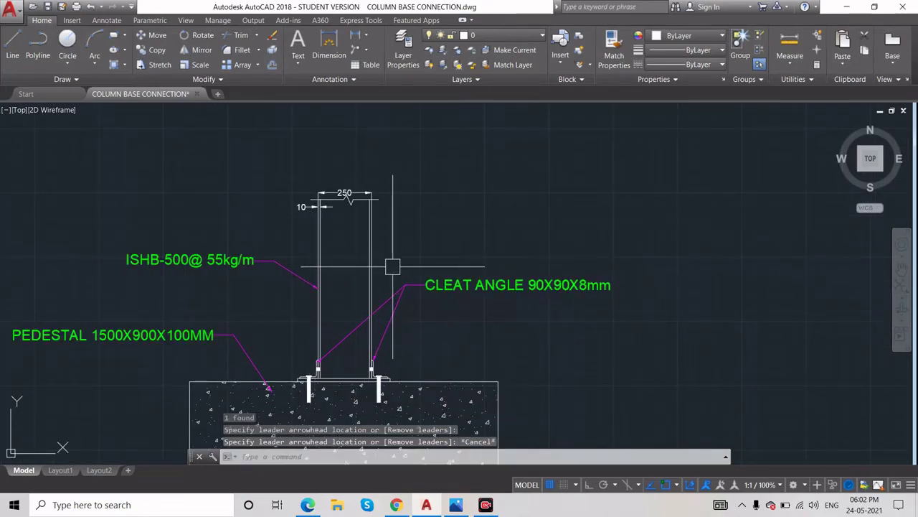
Remove the leader line pointing to the left-hand cleat angle from the CLEAT ANGLE 90X90X8mm multileader.
{"action": "scroll", "coordinate": [390, 313], "scroll_direction": "up", "scroll_amount": 2}
{"action": "scroll", "coordinate": [431, 305], "scroll_direction": "down", "scroll_amount": 2}
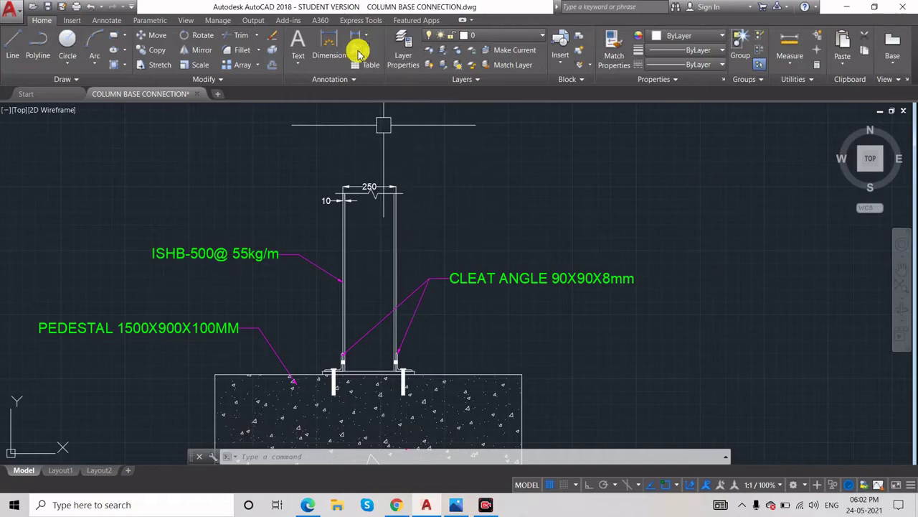
{"action": "left_click", "coordinate": [368, 55]}
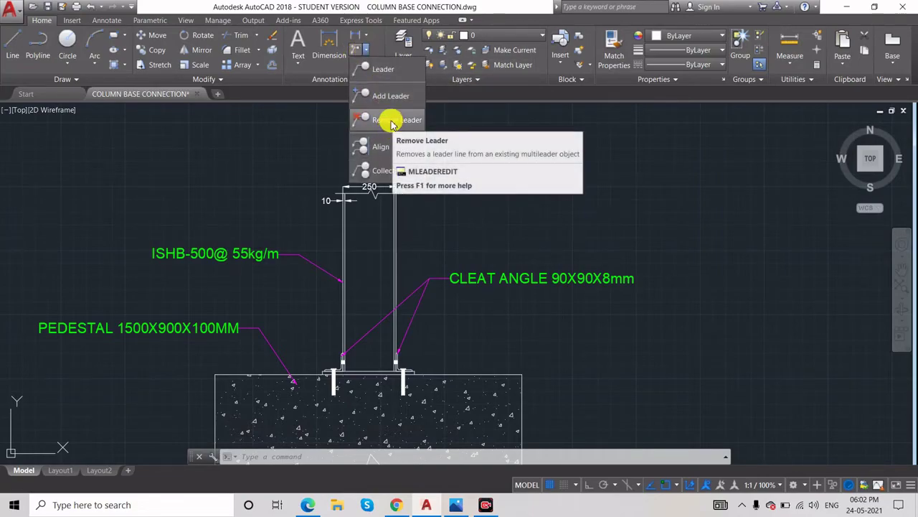
{"action": "left_click", "coordinate": [390, 122]}
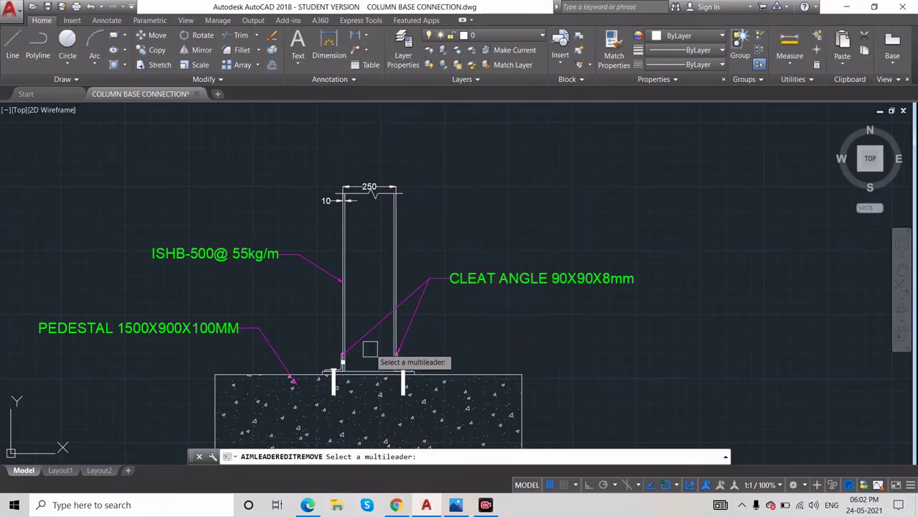
{"action": "scroll", "coordinate": [370, 349], "scroll_direction": "up", "scroll_amount": 4}
{"action": "left_click", "coordinate": [374, 308]}
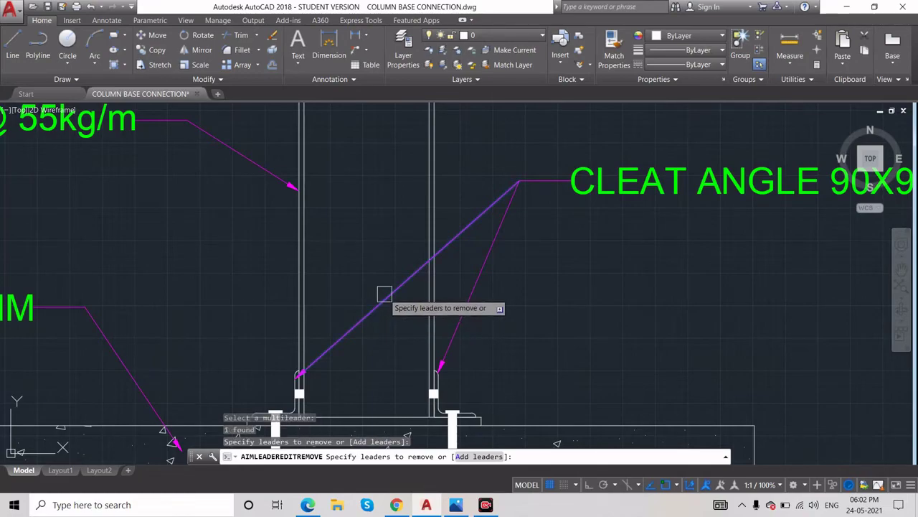
{"action": "left_click", "coordinate": [384, 294]}
{"action": "key", "text": "Return"}
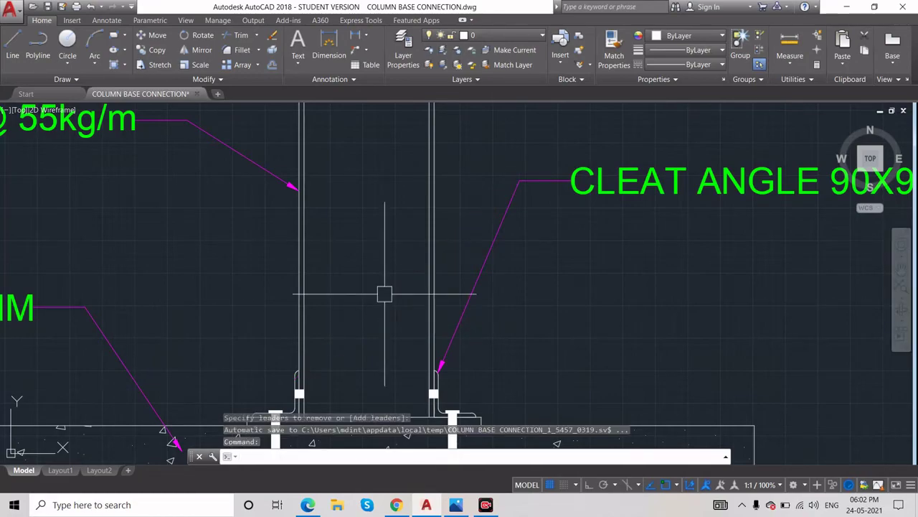
Align the block leaders A, 1 and B on the plan vertically to leader A, using current spacing with Ortho on.
{"action": "scroll", "coordinate": [416, 269], "scroll_direction": "down", "scroll_amount": 4}
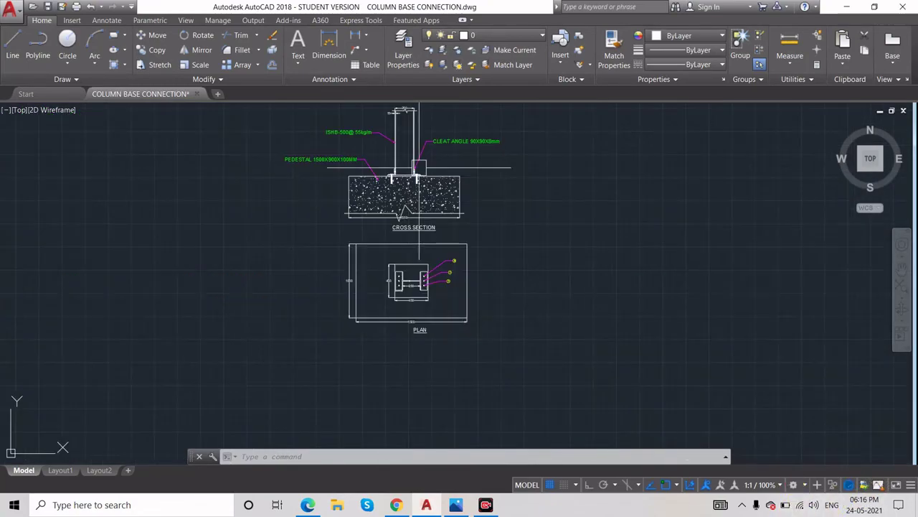
{"action": "left_click", "coordinate": [366, 52]}
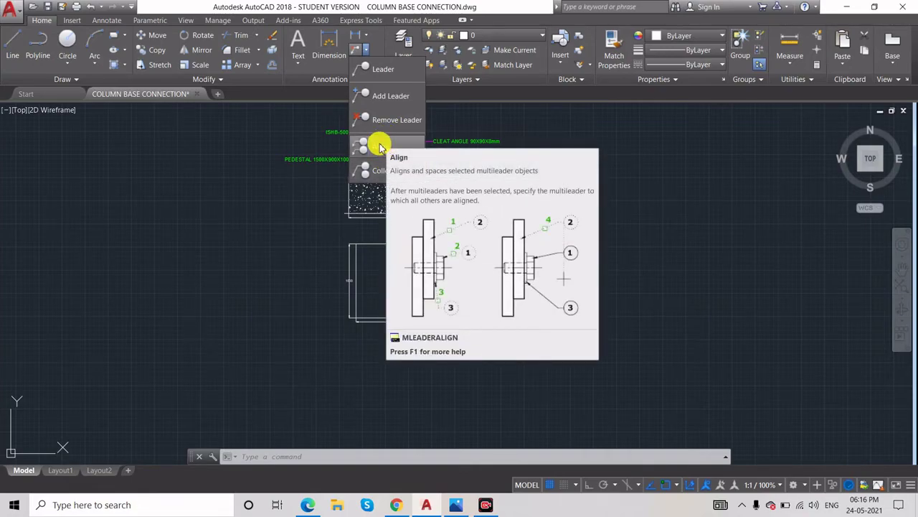
{"action": "scroll", "coordinate": [452, 269], "scroll_direction": "up", "scroll_amount": 4}
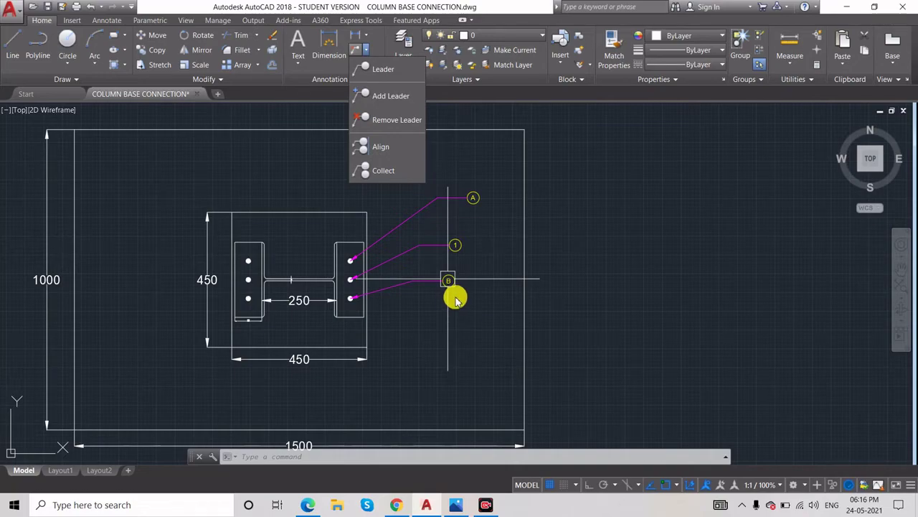
{"action": "left_click", "coordinate": [381, 149]}
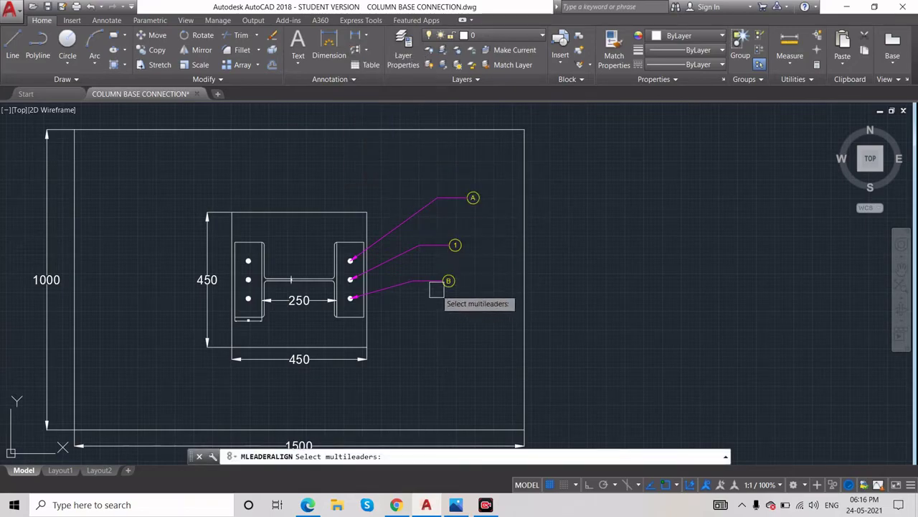
{"action": "left_click", "coordinate": [443, 200]}
{"action": "left_click", "coordinate": [429, 246]}
{"action": "left_click", "coordinate": [433, 280]}
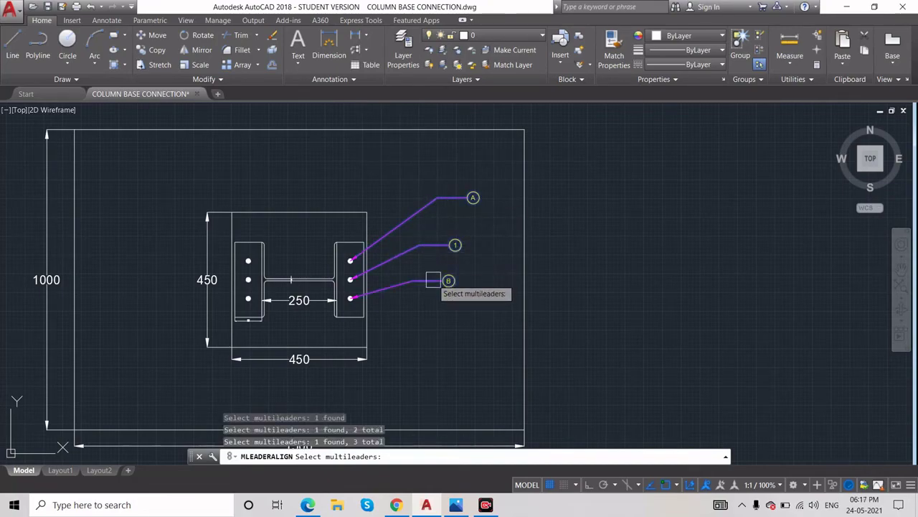
{"action": "key", "text": "Return"}
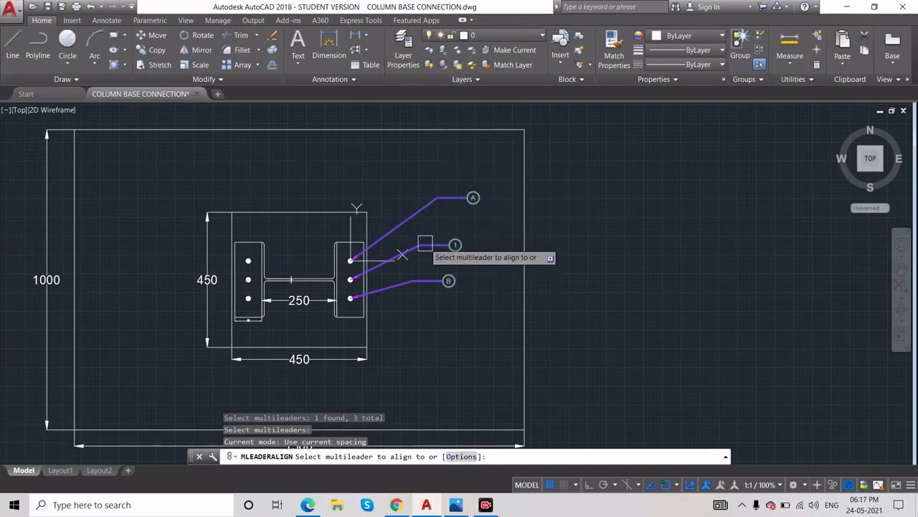
{"action": "left_click", "coordinate": [471, 205]}
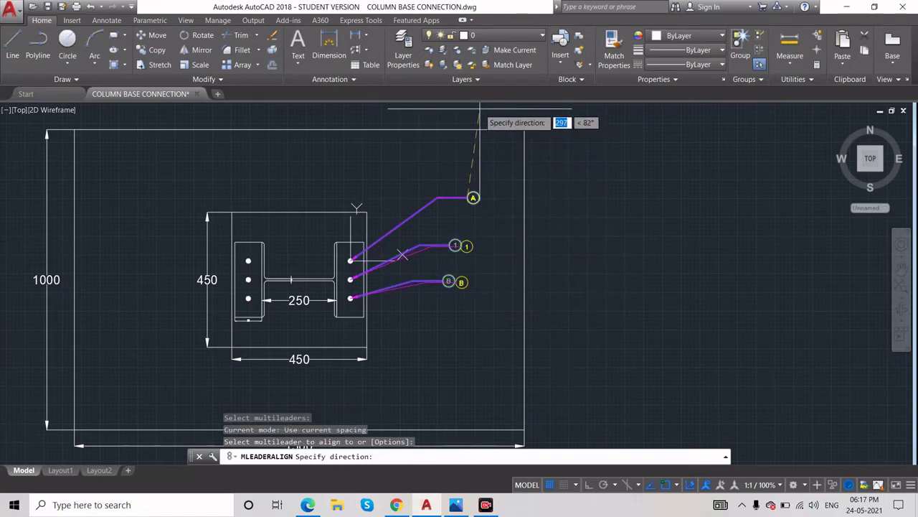
{"action": "key", "text": "F8"}
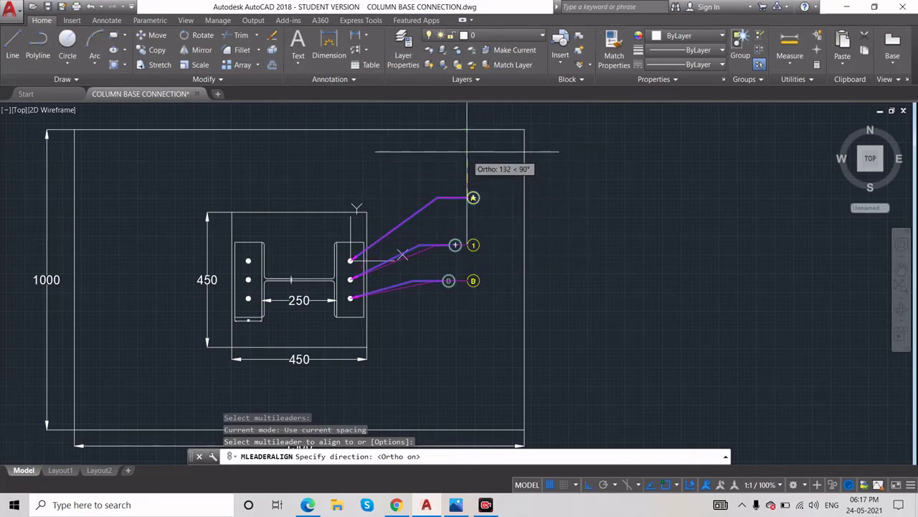
{"action": "left_click", "coordinate": [469, 155]}
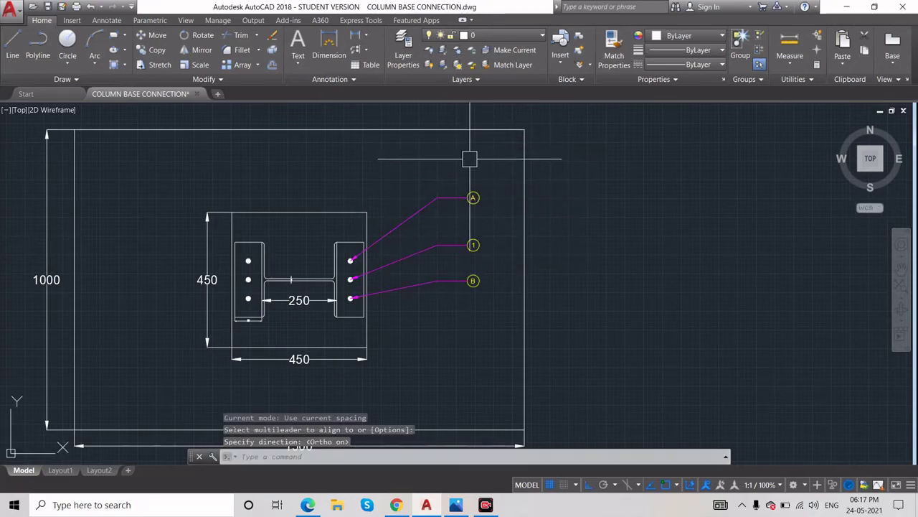
{"action": "scroll", "coordinate": [477, 260], "scroll_direction": "up", "scroll_amount": 3}
{"action": "scroll", "coordinate": [467, 328], "scroll_direction": "down", "scroll_amount": 3}
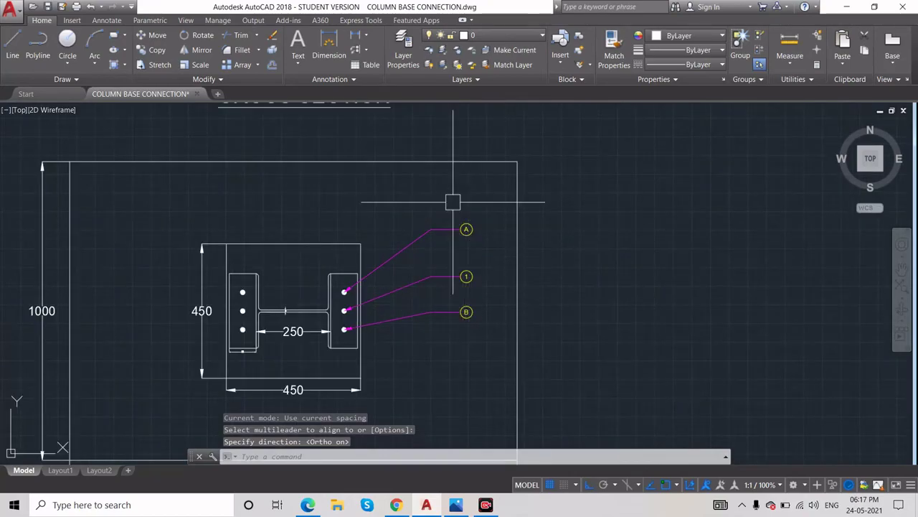
{"action": "left_click", "coordinate": [367, 52]}
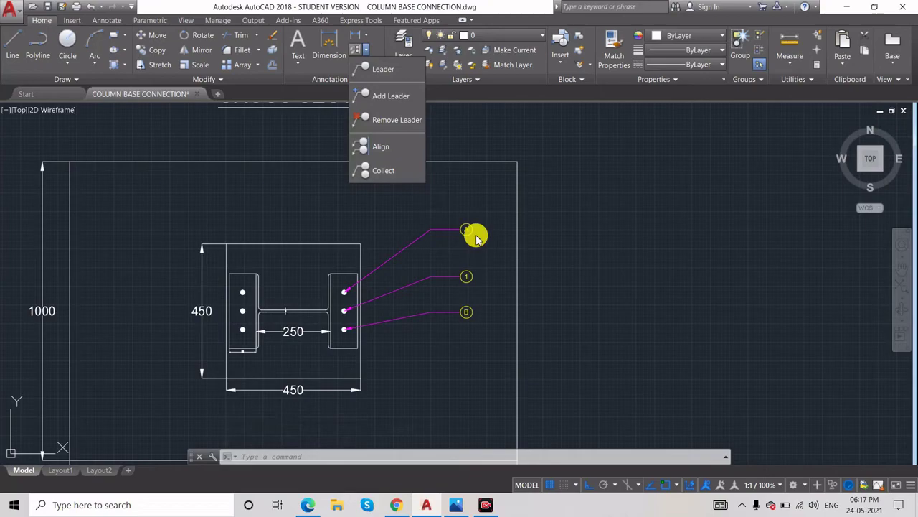
{"action": "left_click", "coordinate": [467, 195]}
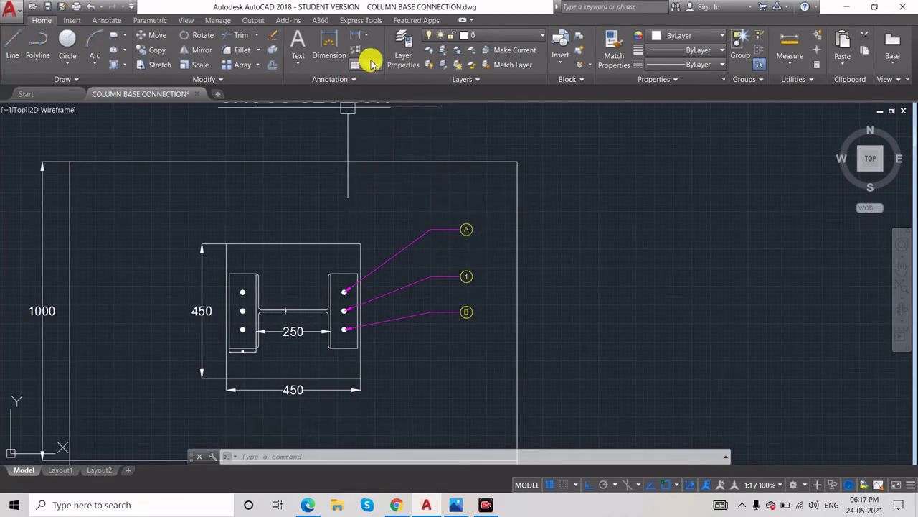
{"action": "left_click", "coordinate": [367, 52]}
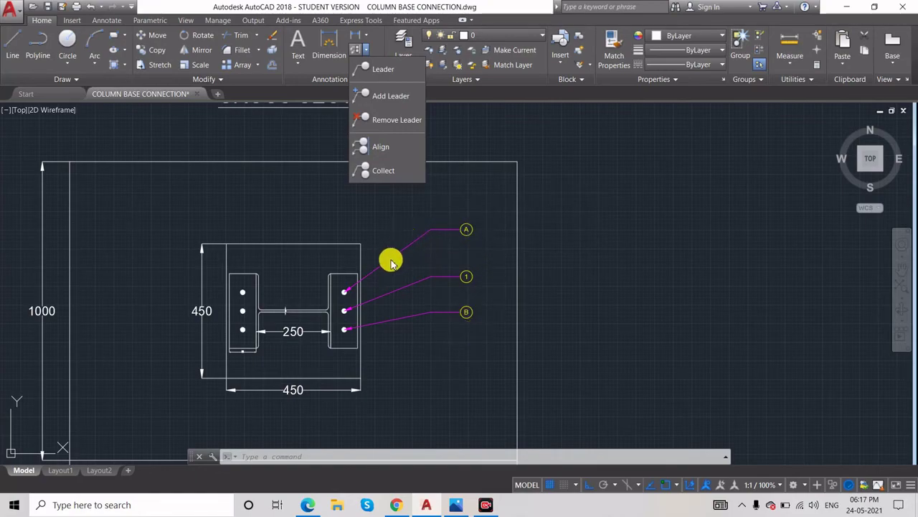
Collect the block leaders A, 1 and B on the plan into a single horizontal multileader, placed to the right of the column base.
{"action": "left_click", "coordinate": [387, 173]}
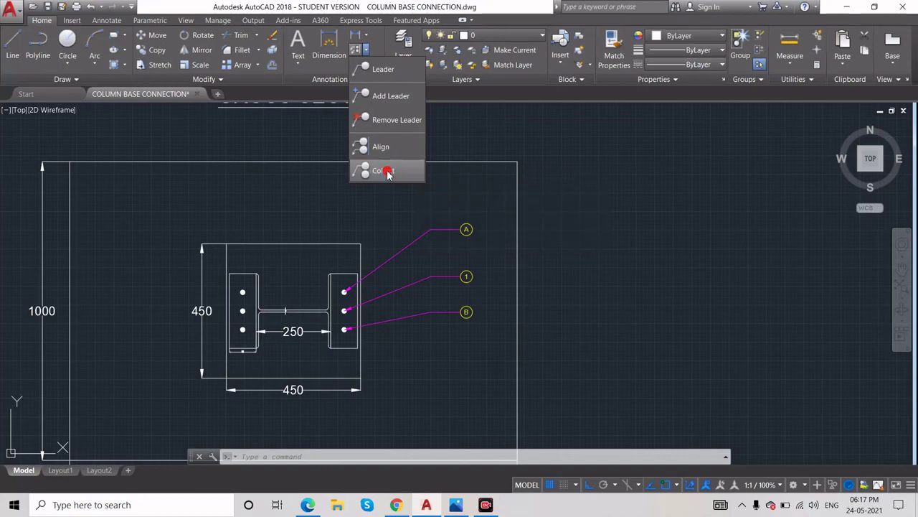
{"action": "left_click", "coordinate": [445, 231]}
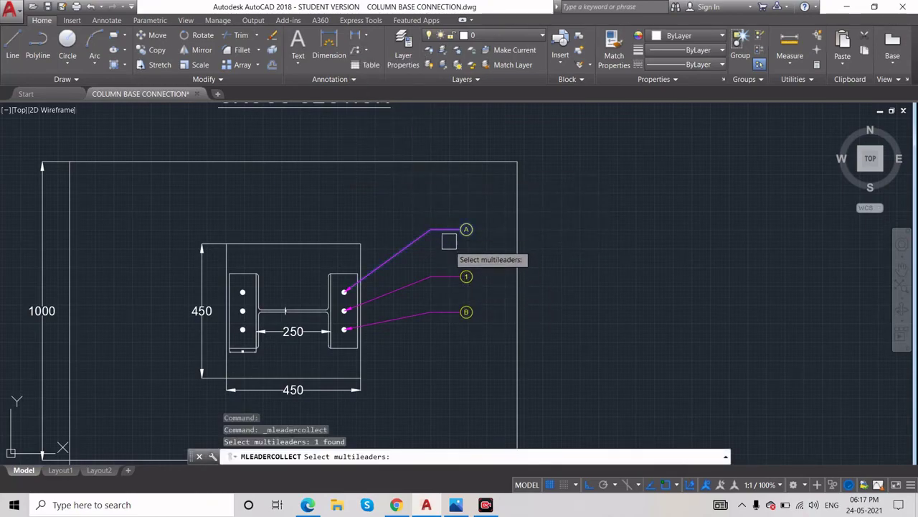
{"action": "left_click", "coordinate": [454, 281]}
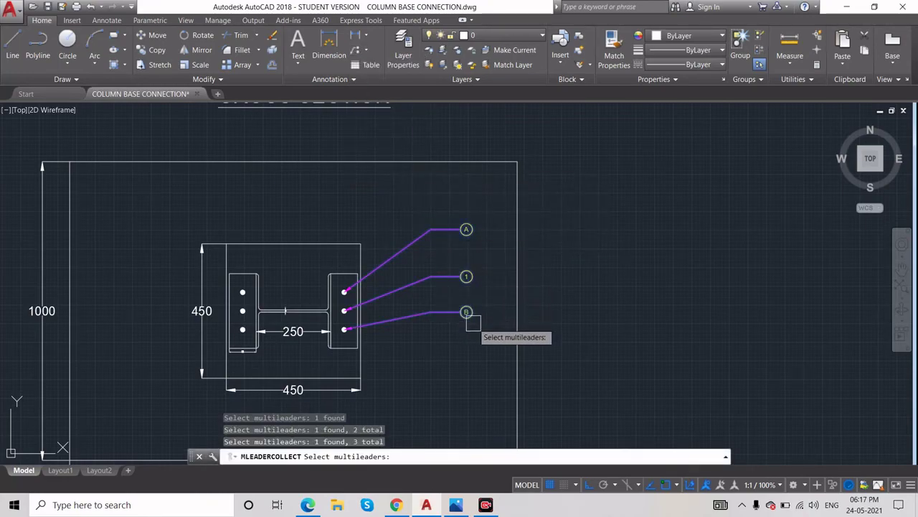
{"action": "key", "text": "Return"}
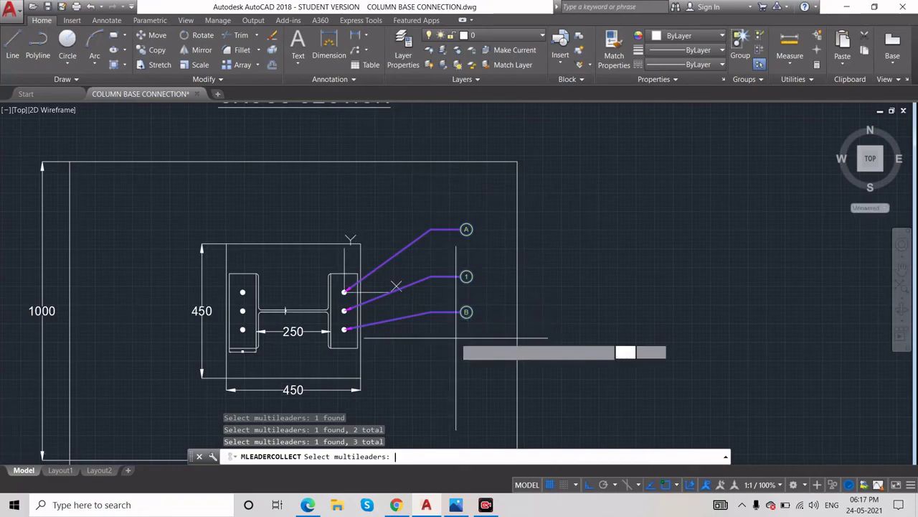
{"action": "scroll", "coordinate": [456, 267], "scroll_direction": "up", "scroll_amount": 2}
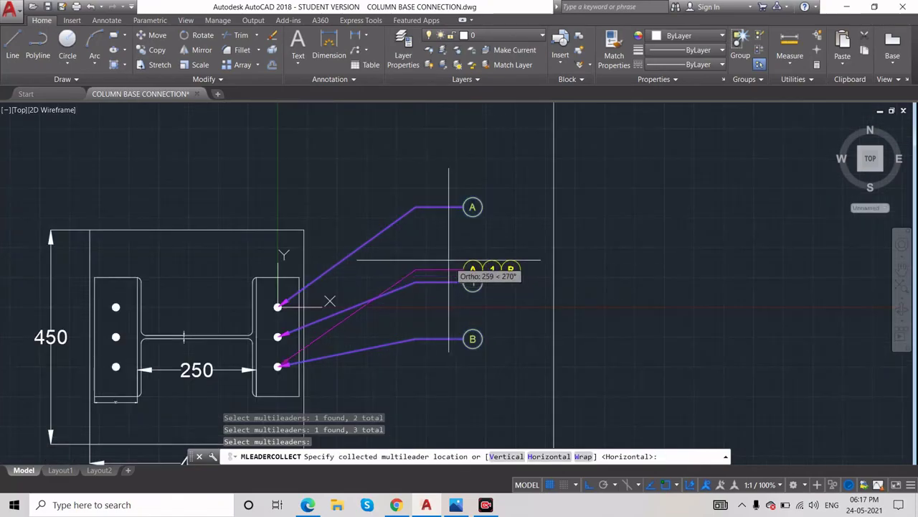
{"action": "left_click", "coordinate": [440, 254]}
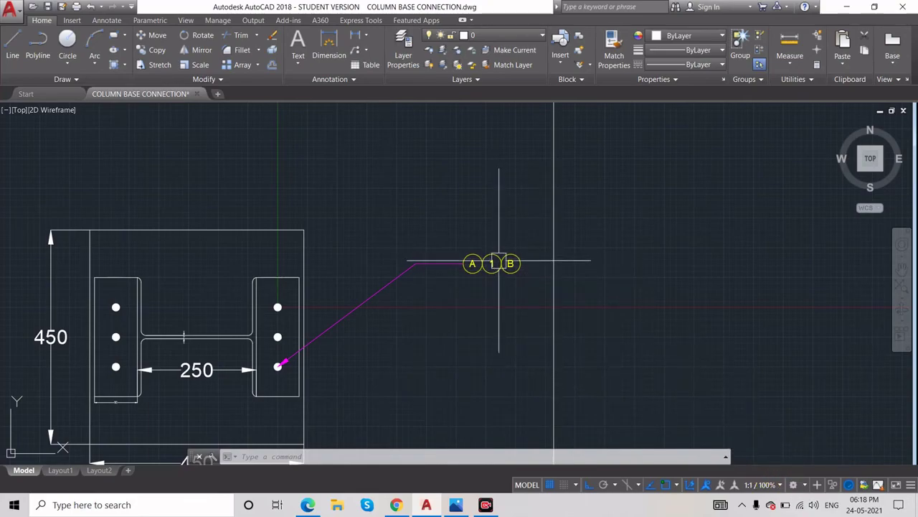
Review the collected A-1-B leader on the plan and the text leaders on the cross section.
{"action": "scroll", "coordinate": [493, 265], "scroll_direction": "up", "scroll_amount": 2}
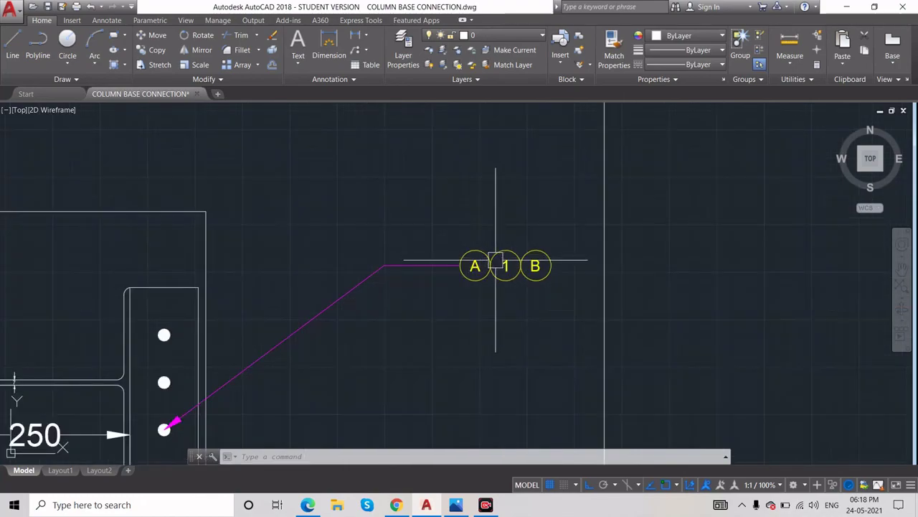
{"action": "scroll", "coordinate": [474, 244], "scroll_direction": "down", "scroll_amount": 4}
{"action": "left_click", "coordinate": [367, 52]}
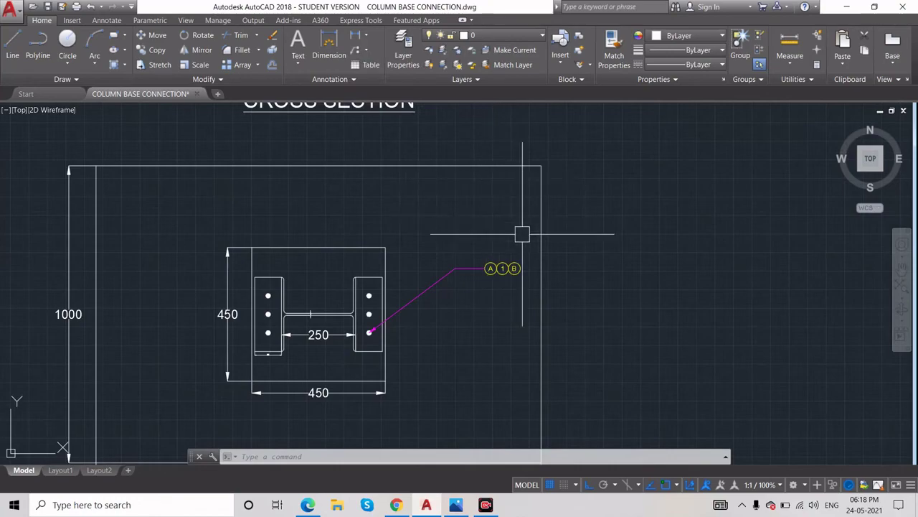
{"action": "scroll", "coordinate": [530, 301], "scroll_direction": "down", "scroll_amount": 3}
{"action": "scroll", "coordinate": [529, 279], "scroll_direction": "down", "scroll_amount": 2}
{"action": "scroll", "coordinate": [531, 191], "scroll_direction": "up", "scroll_amount": 2}
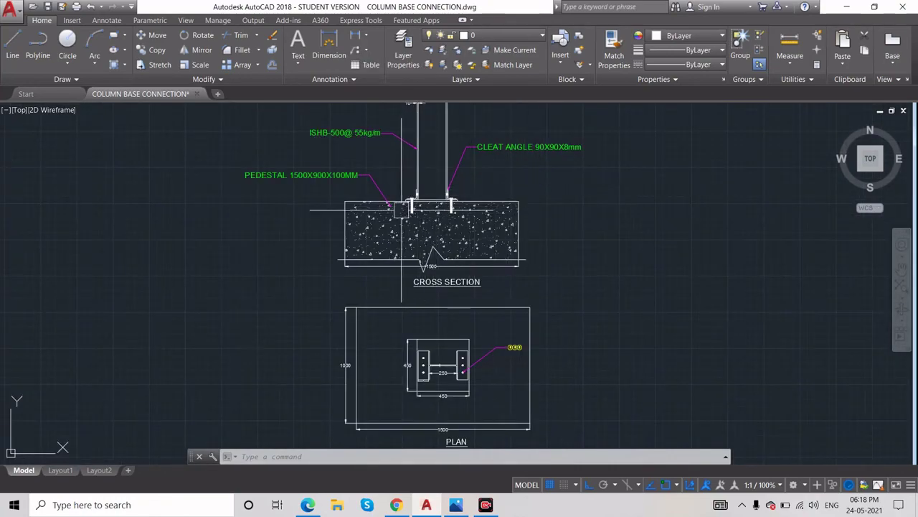
{"action": "scroll", "coordinate": [426, 216], "scroll_direction": "down", "scroll_amount": 2}
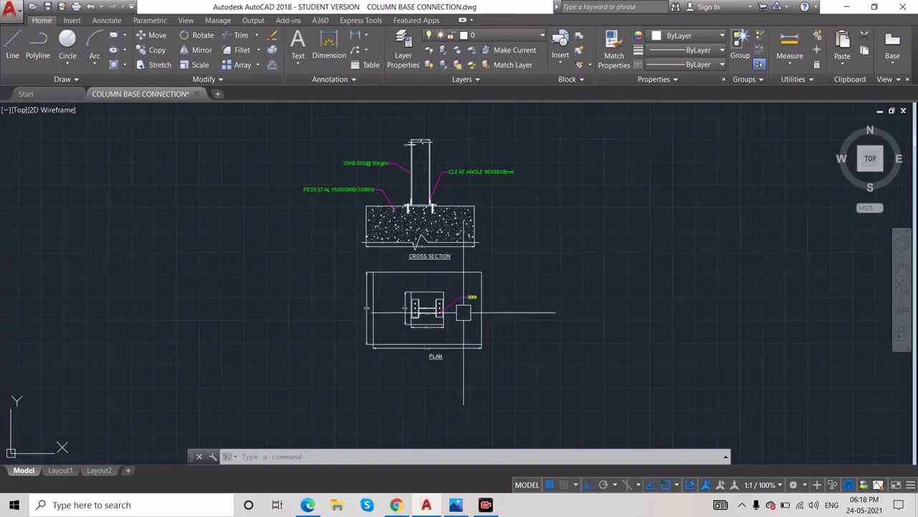
{"action": "scroll", "coordinate": [475, 304], "scroll_direction": "up", "scroll_amount": 3}
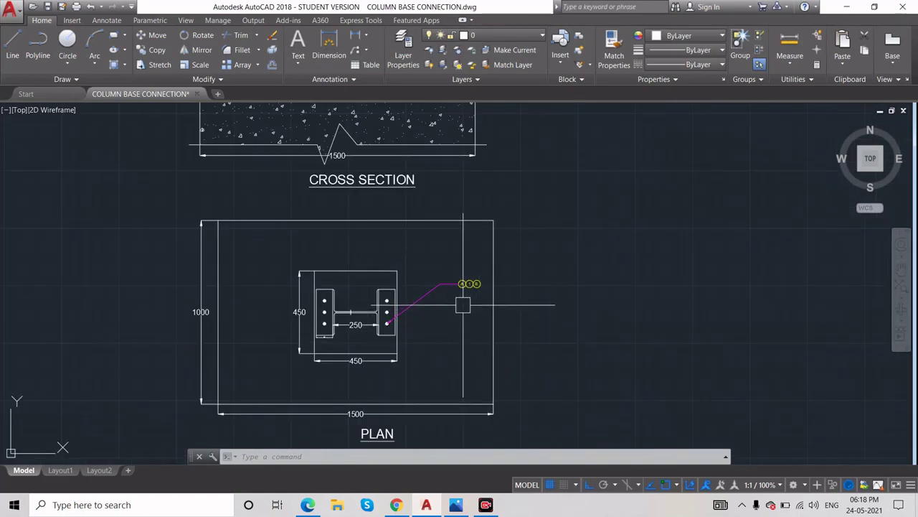
{"action": "scroll", "coordinate": [464, 303], "scroll_direction": "up", "scroll_amount": 3}
{"action": "scroll", "coordinate": [586, 335], "scroll_direction": "down", "scroll_amount": 3}
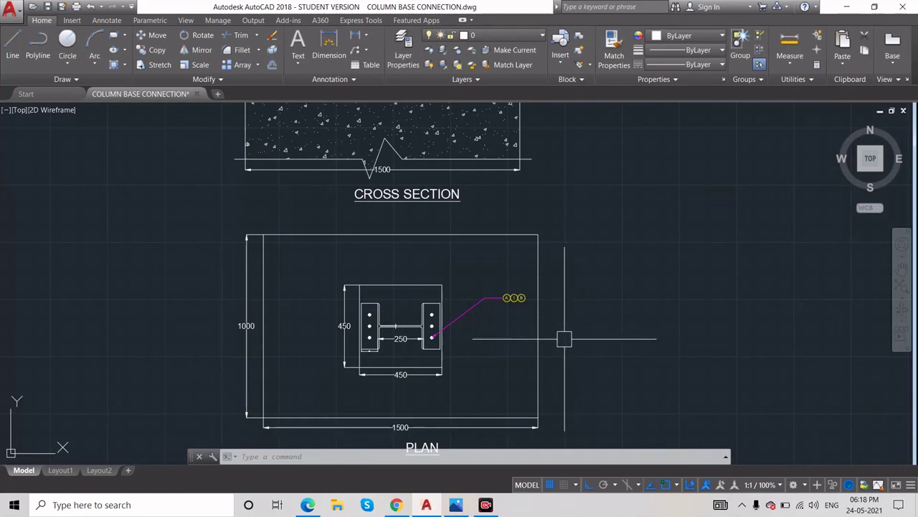
{"action": "scroll", "coordinate": [581, 336], "scroll_direction": "down", "scroll_amount": 4}
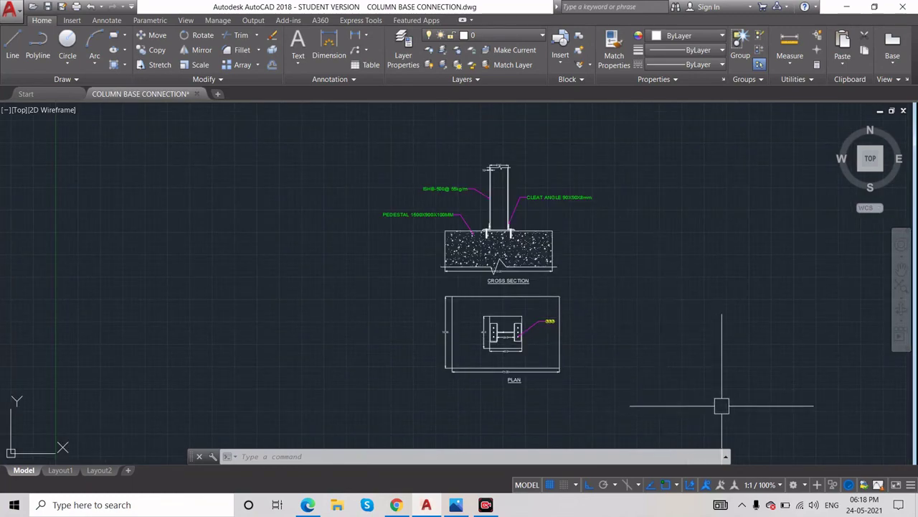
{"action": "scroll", "coordinate": [595, 344], "scroll_direction": "up", "scroll_amount": 2}
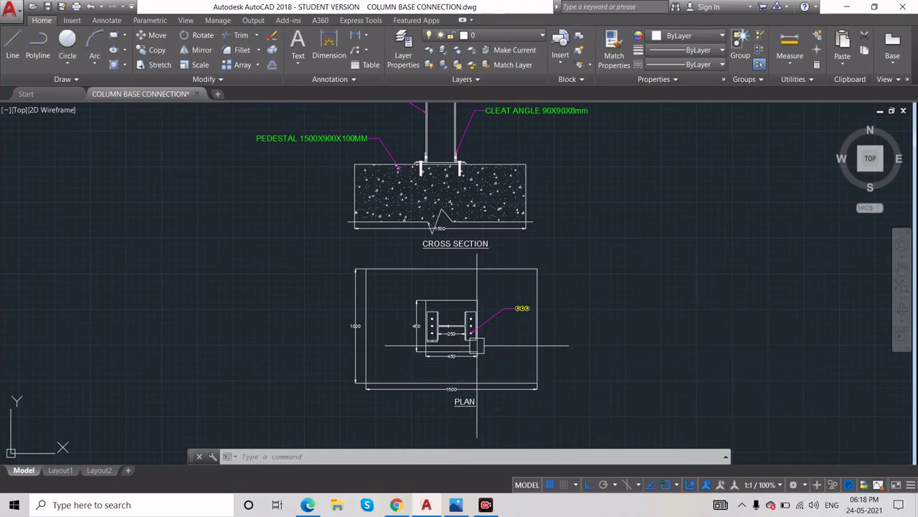
{"action": "middle_click_drag", "start_coordinate": [549, 236], "coordinate": [532, 275]}
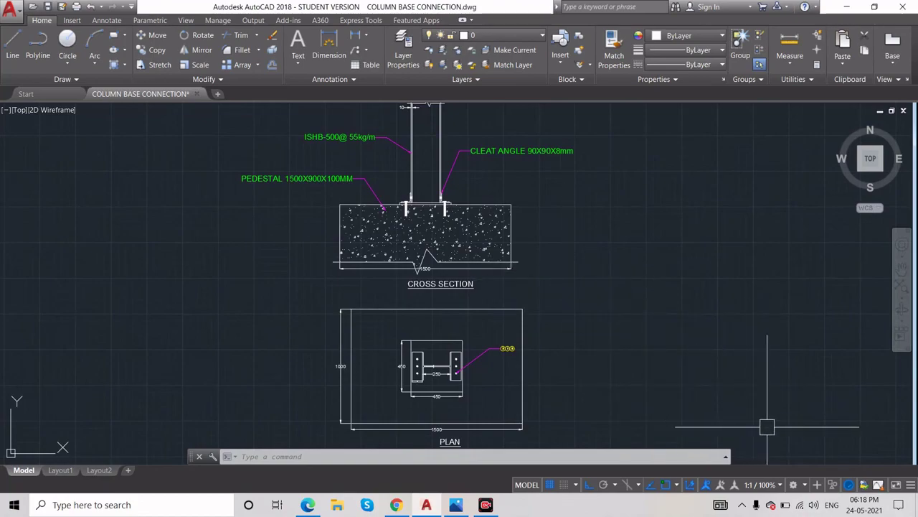